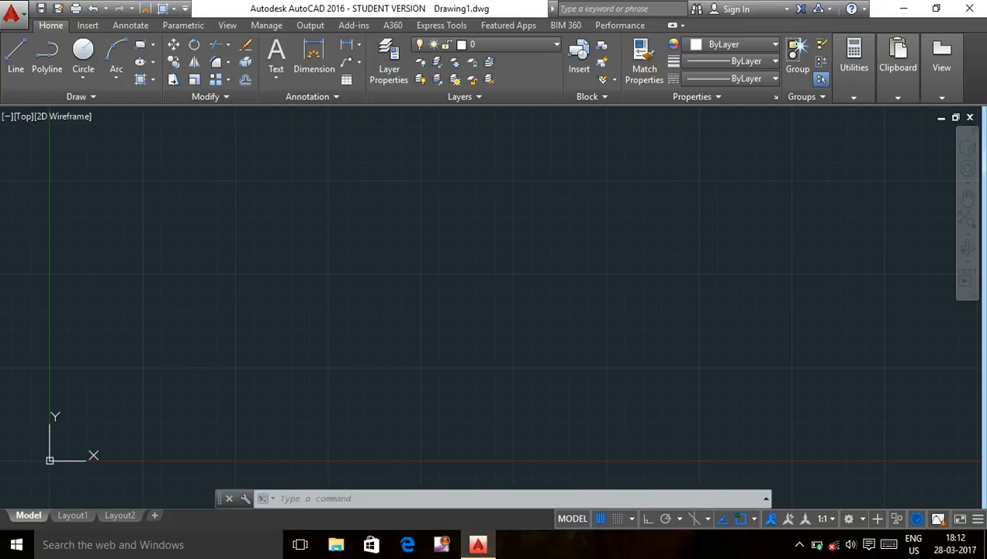
Step: Draw a single, nearly horizontal line 60 units long in the empty drawing and end the Line command
left_click(15, 58)
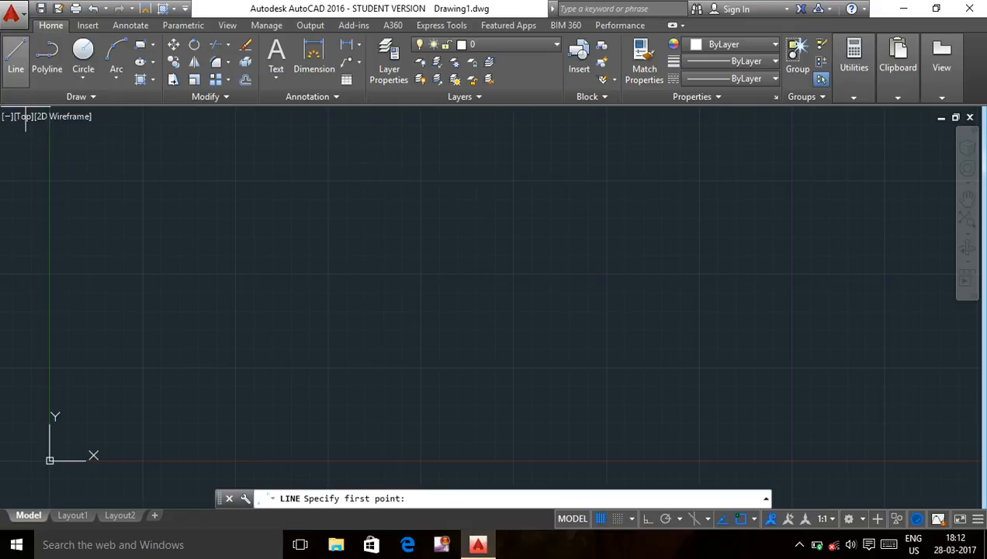
left_click(327, 271)
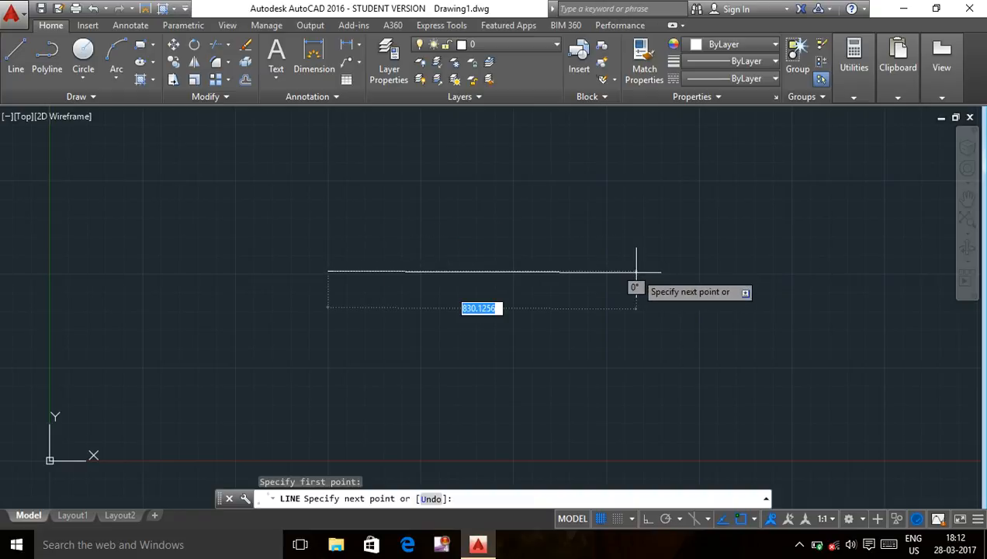
type("6")
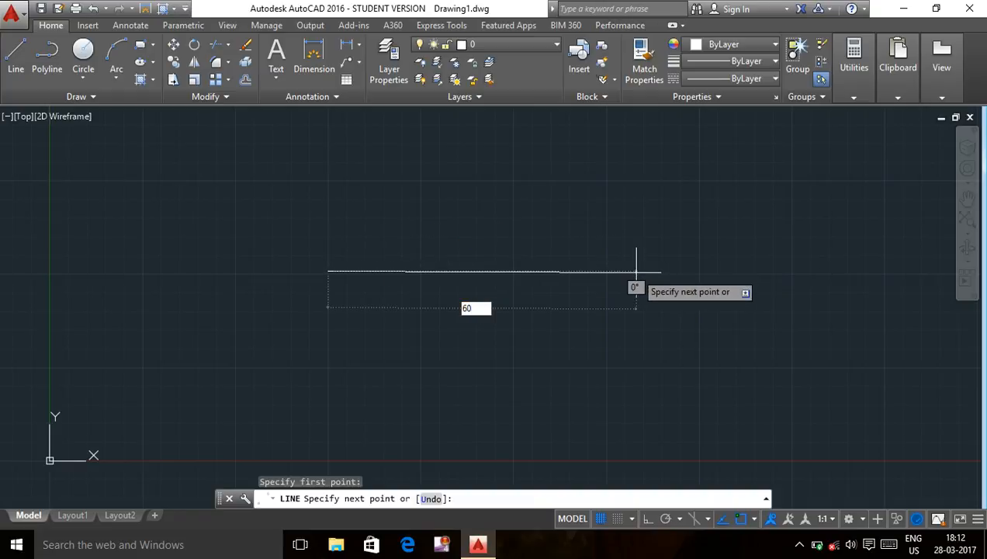
type("0")
key("Return")
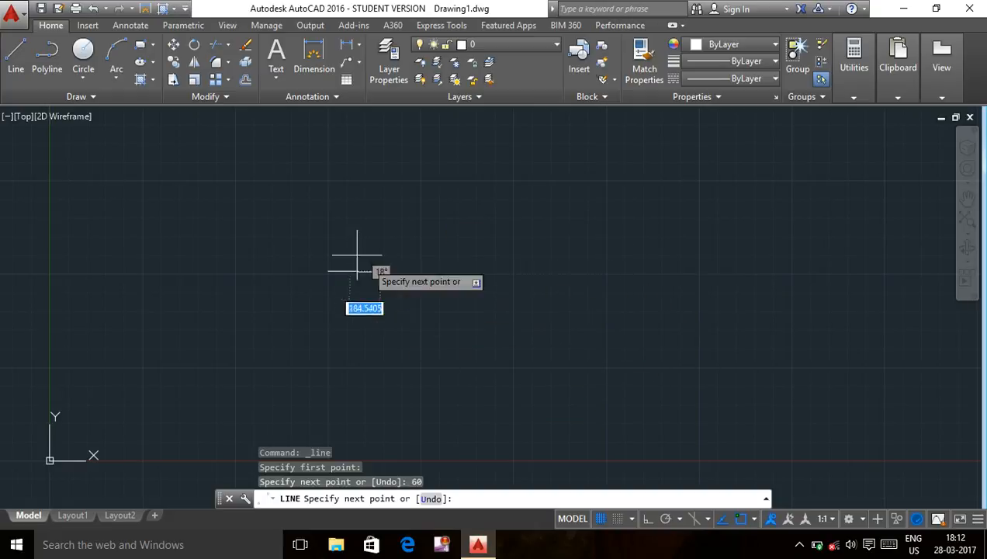
scroll(341, 248, "up", 2)
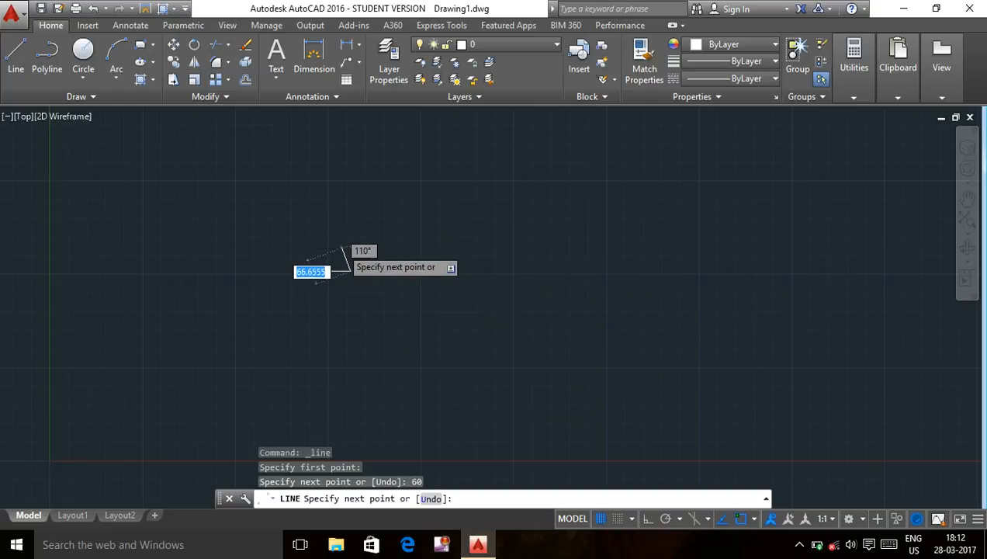
right_click(347, 247)
left_click(384, 256)
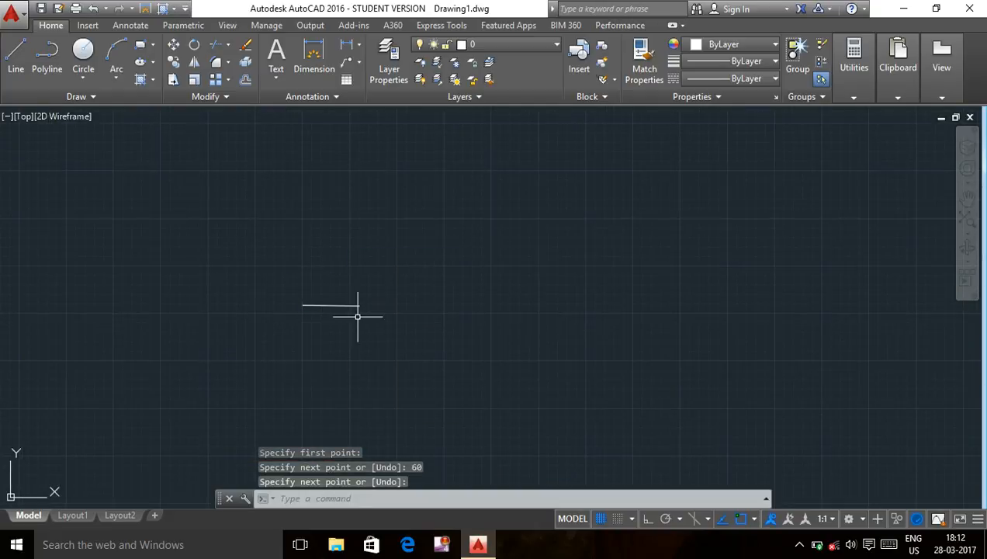
mouse_move(360, 317)
middle_mouse_down()
mouse_move(478, 258)
mouse_move(465, 245)
mouse_move(378, 267)
middle_mouse_up()
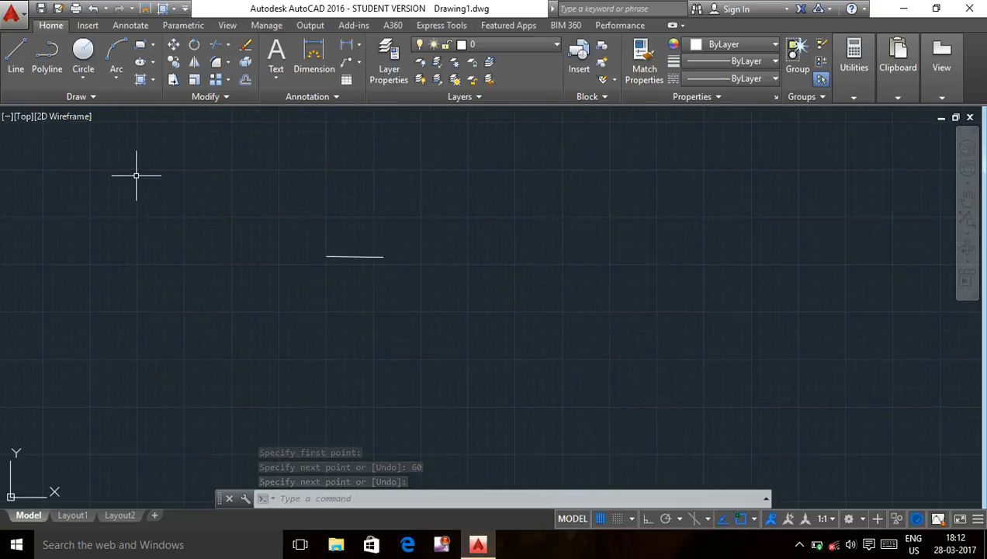
Step: Draw an open eight-segment polyline that bends around the short line, and select it as one object
left_click(47, 54)
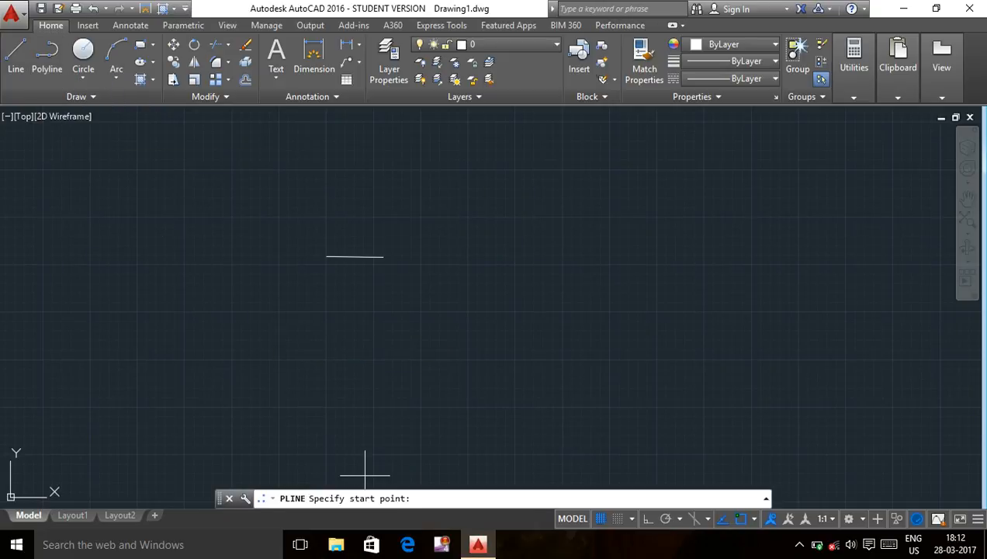
left_click(438, 239)
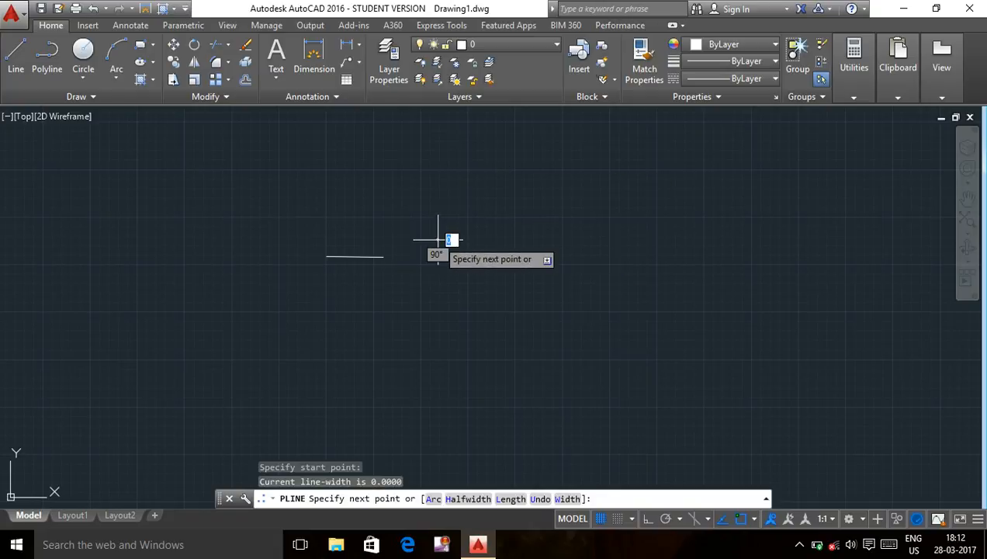
left_click(581, 244)
left_click(559, 356)
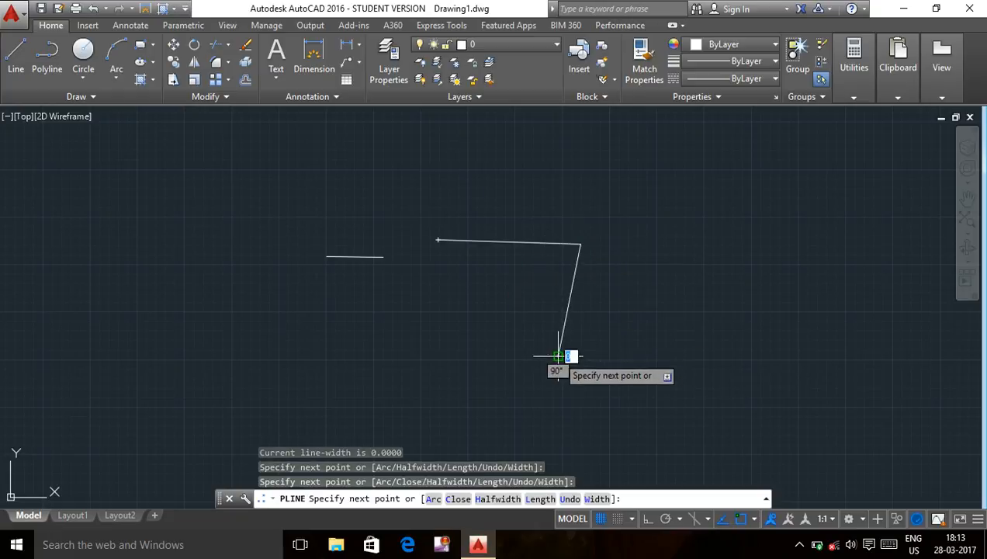
left_click(444, 348)
left_click(421, 298)
left_click(331, 313)
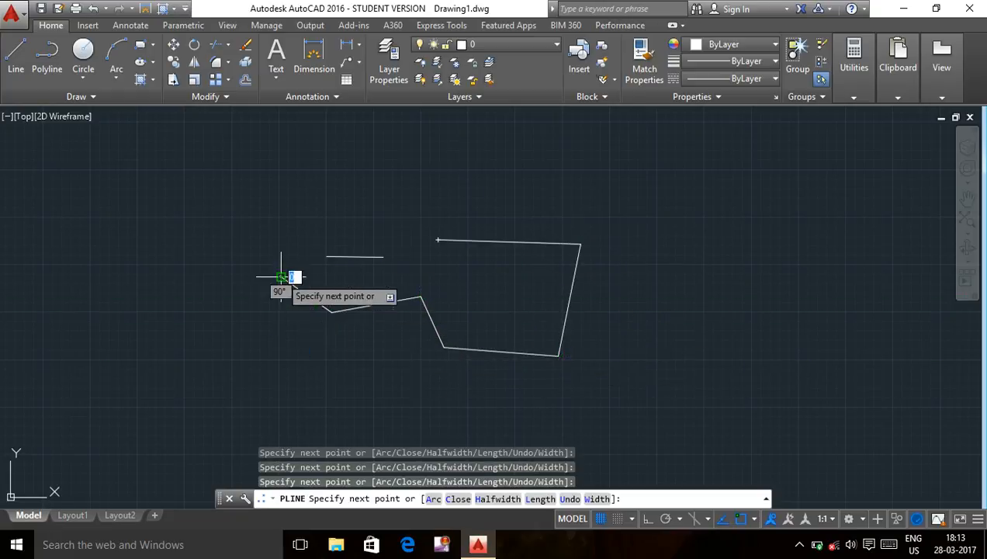
left_click(281, 277)
left_click(267, 216)
right_click(315, 204)
left_click(345, 209)
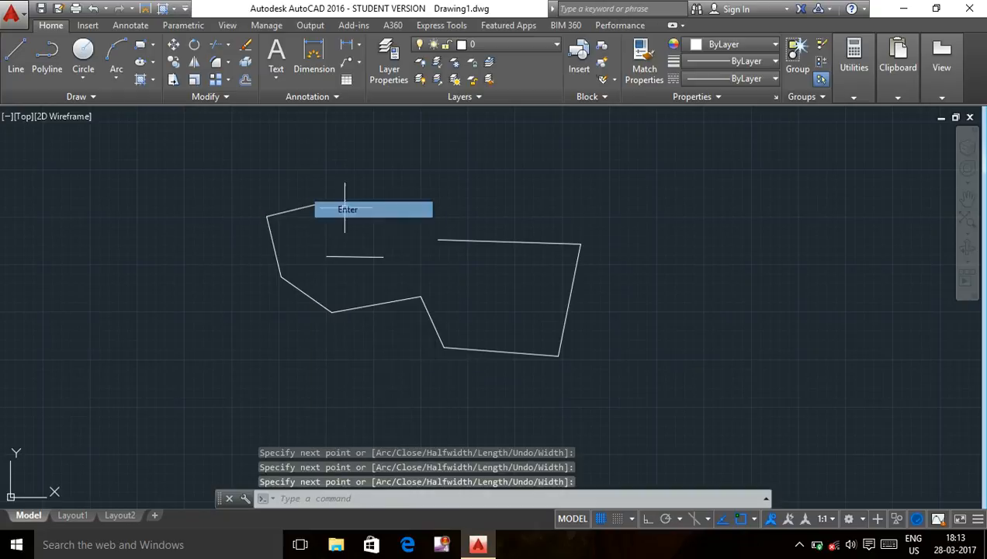
left_click(346, 210)
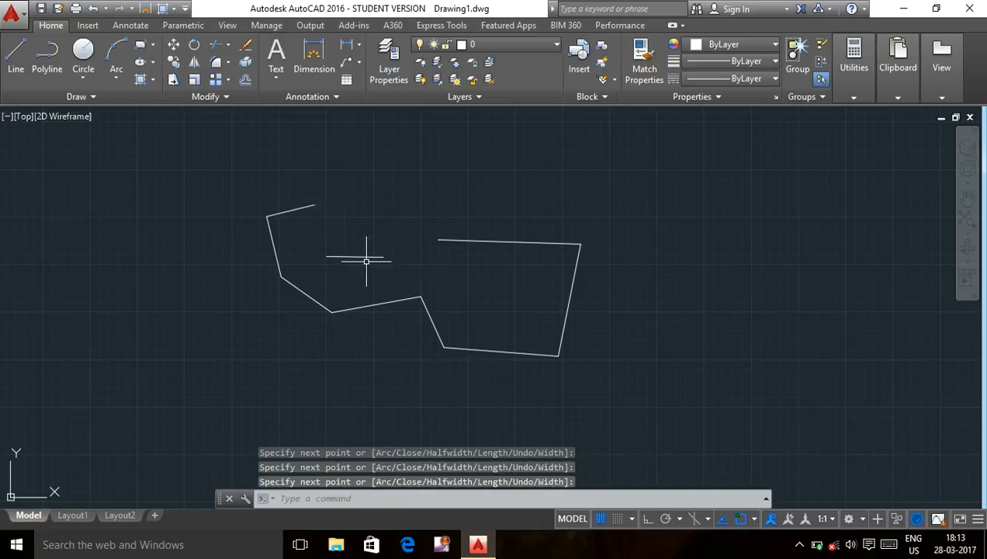
left_click(269, 240)
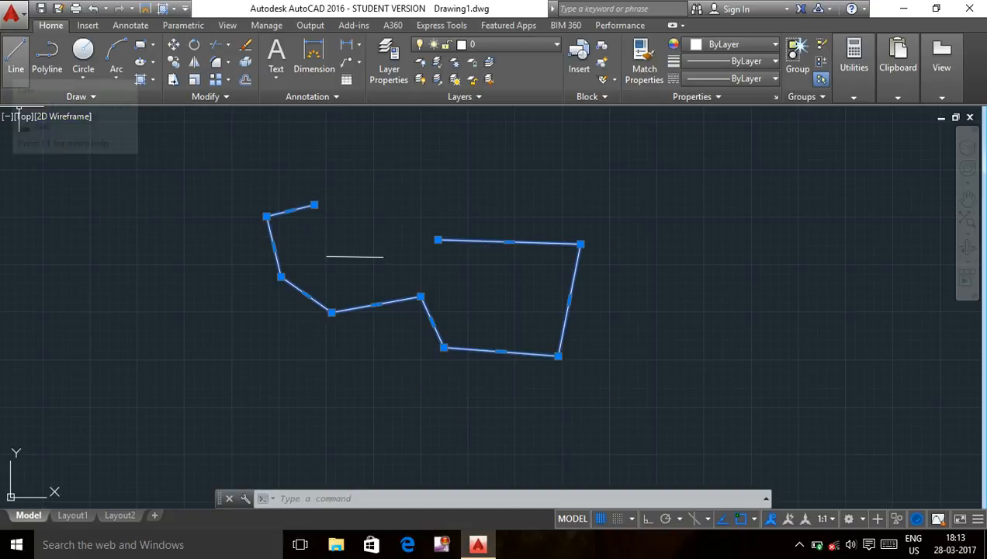
Step: Draw three connected segments with the Line command, running above the polyline and down past its right side
left_click(16, 54)
left_click(415, 176)
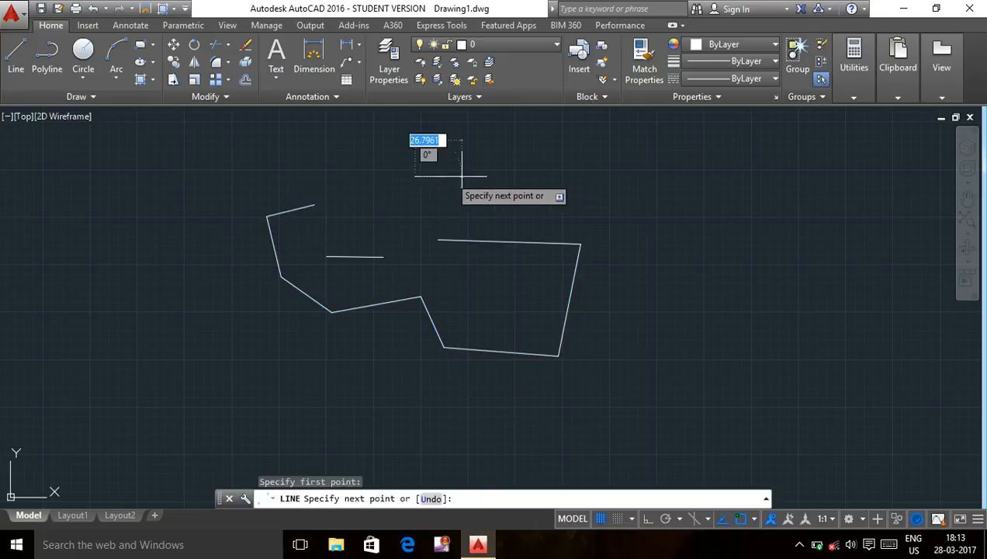
left_click(600, 178)
left_click(670, 250)
left_click(682, 315)
right_click(683, 316)
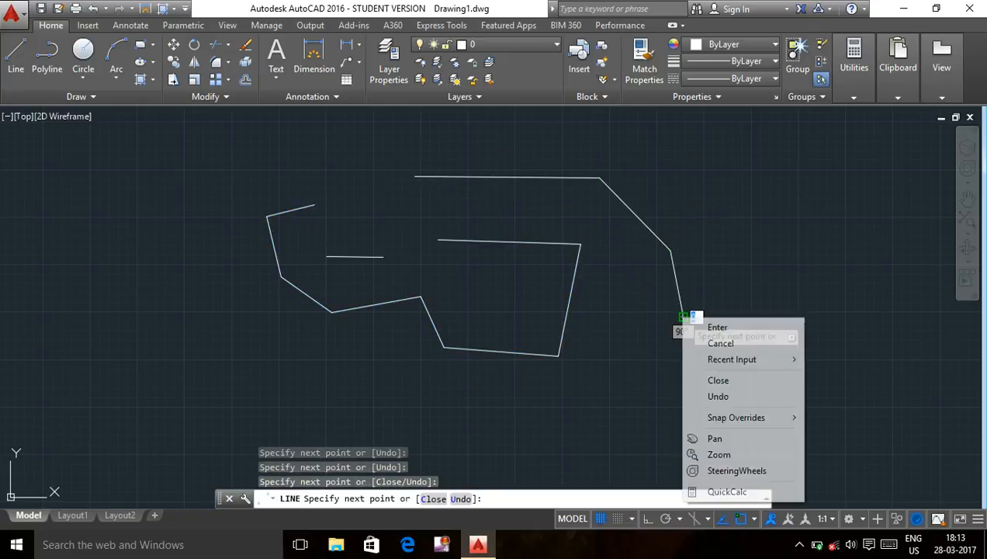
left_click(707, 327)
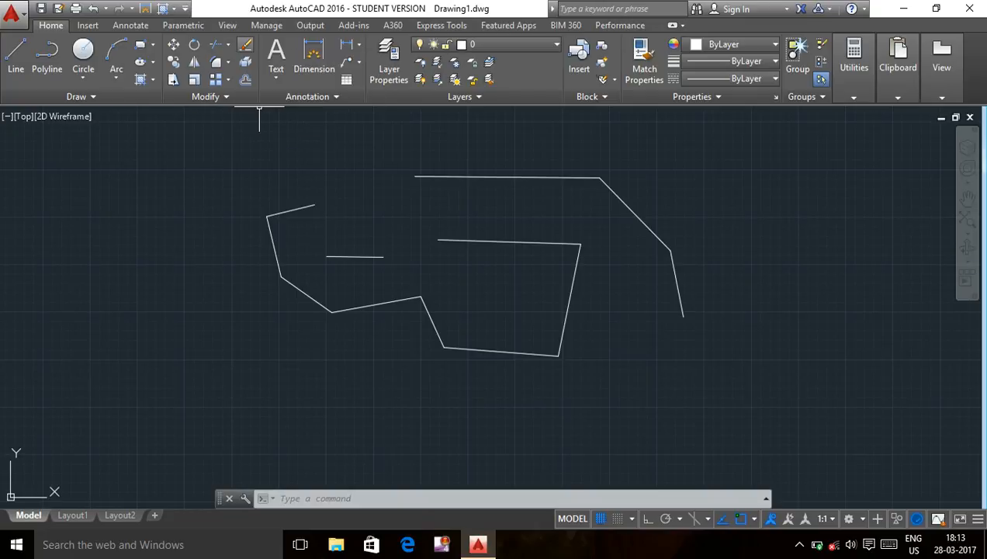
Step: Erase all the lines and the polyline from the drawing with one crossing selection
left_click(246, 45)
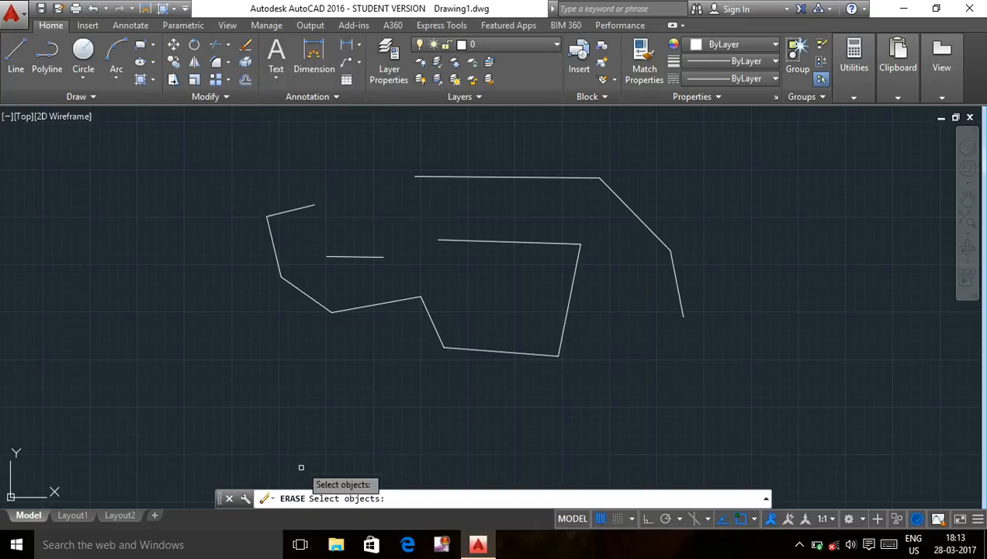
mouse_move(315, 125)
left_mouse_down()
mouse_move(269, 154)
mouse_move(326, 392)
mouse_move(755, 370)
mouse_move(798, 174)
mouse_move(775, 165)
left_mouse_up()
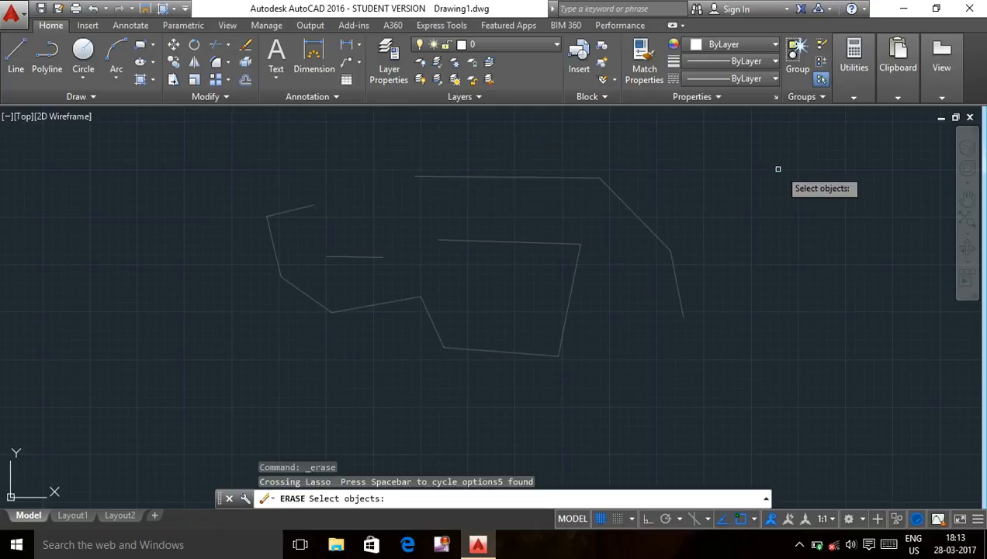
key("Return")
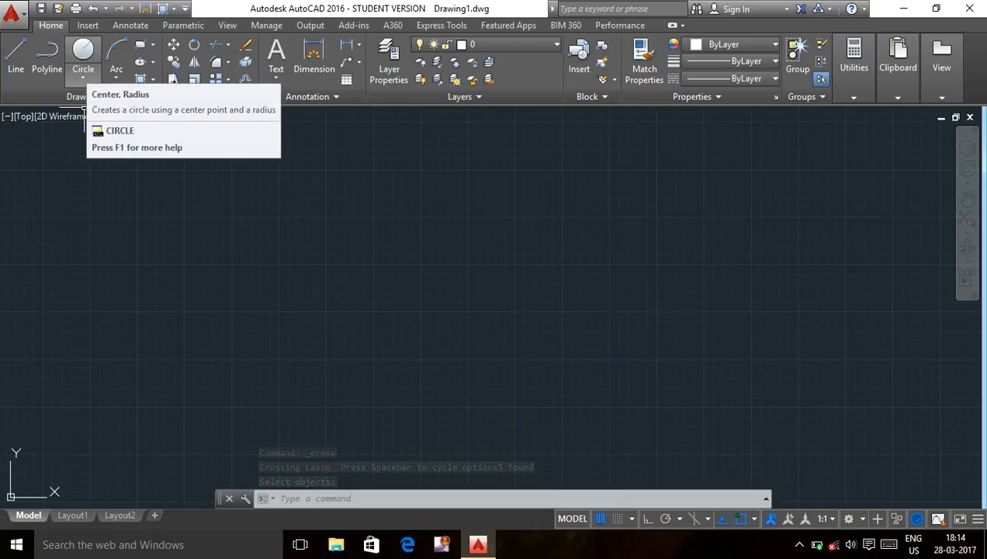
Step: Draw a circle by center and radius near the middle of the drawing area, with a radius of 20
left_click(84, 75)
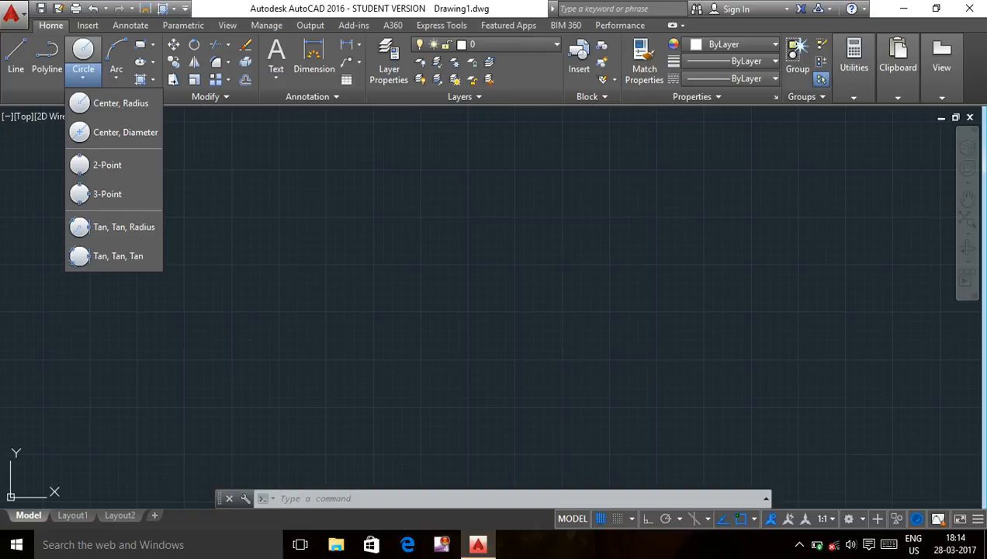
left_click(101, 102)
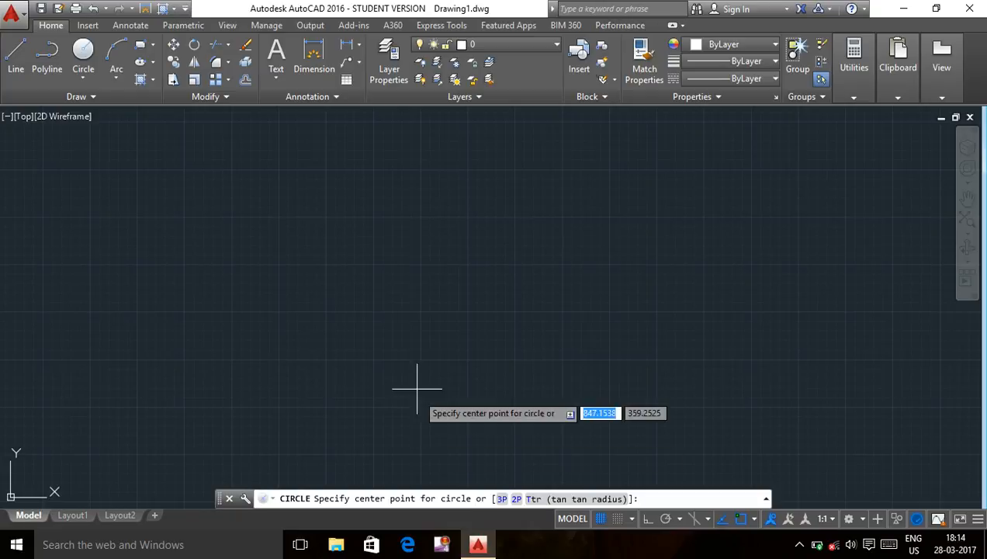
left_click(420, 263)
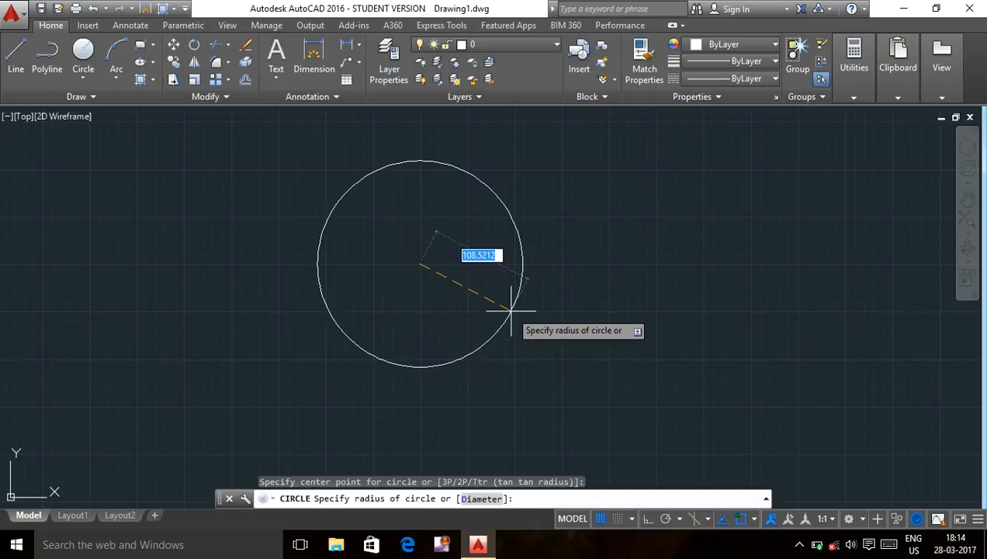
type("20")
key("Return")
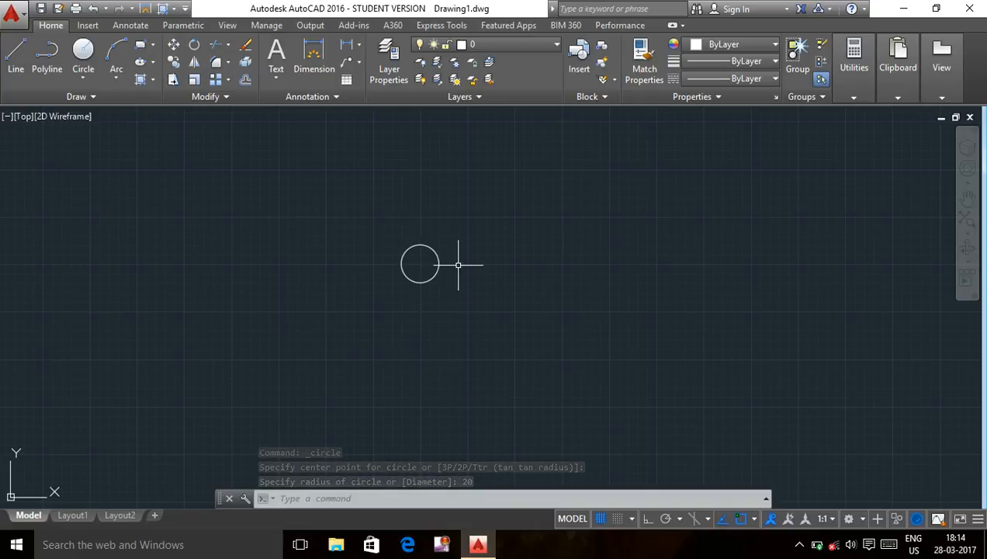
Step: Draw a second circle by center and diameter to the right of the first, with a diameter of 60
left_click(83, 77)
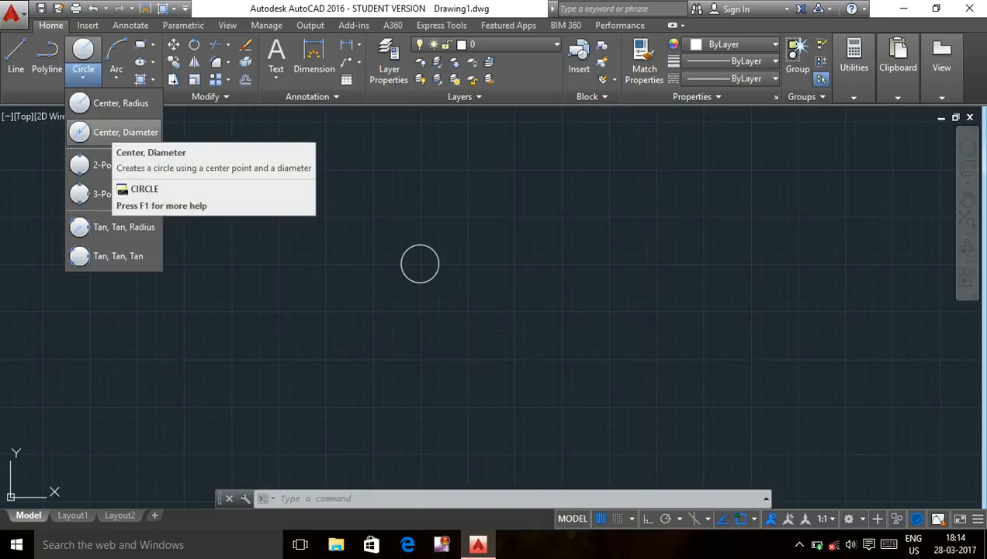
left_click(121, 132)
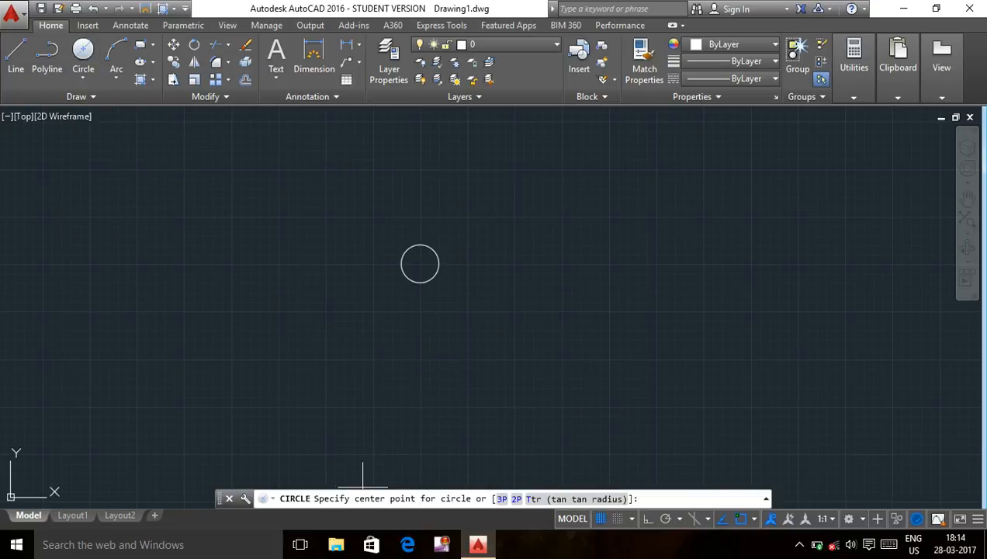
left_click(565, 266)
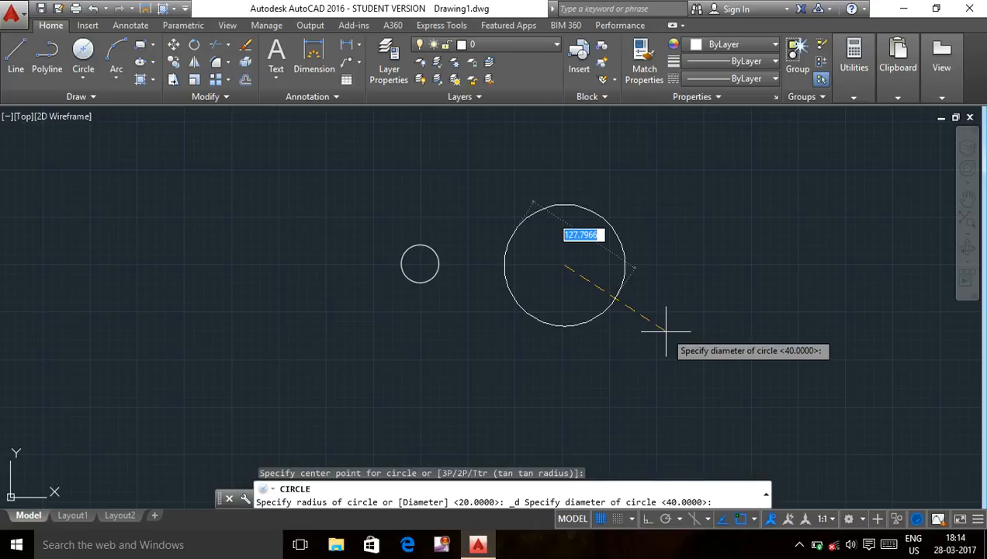
type("6")
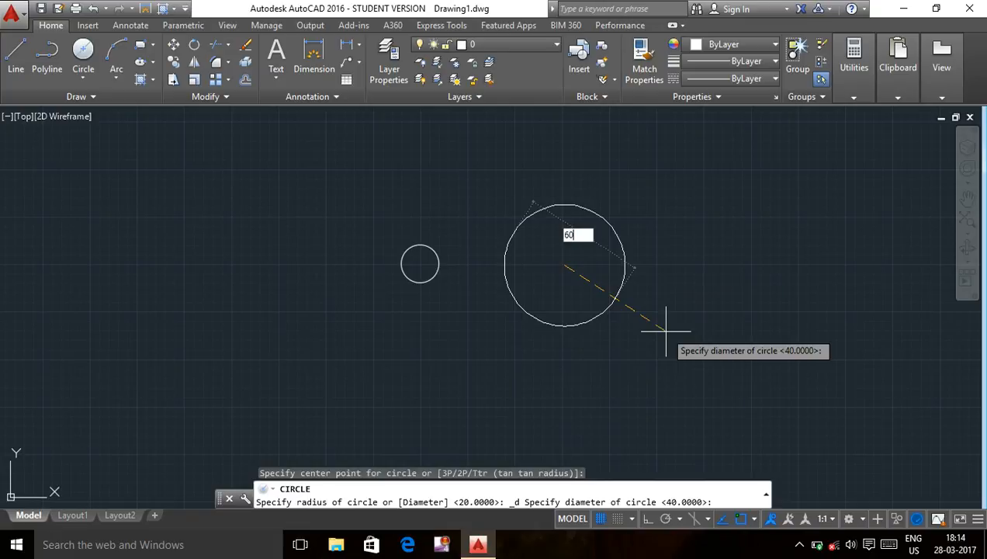
type("0")
key("Return")
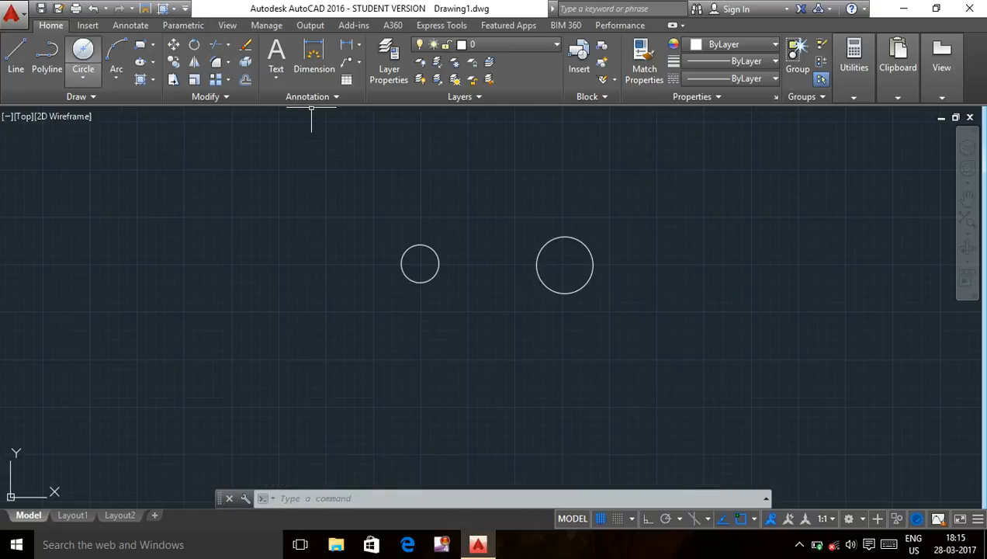
Step: Draw a two-point circle to the left of the other circles, with a diameter of 50 running downward from its first point
left_click(83, 75)
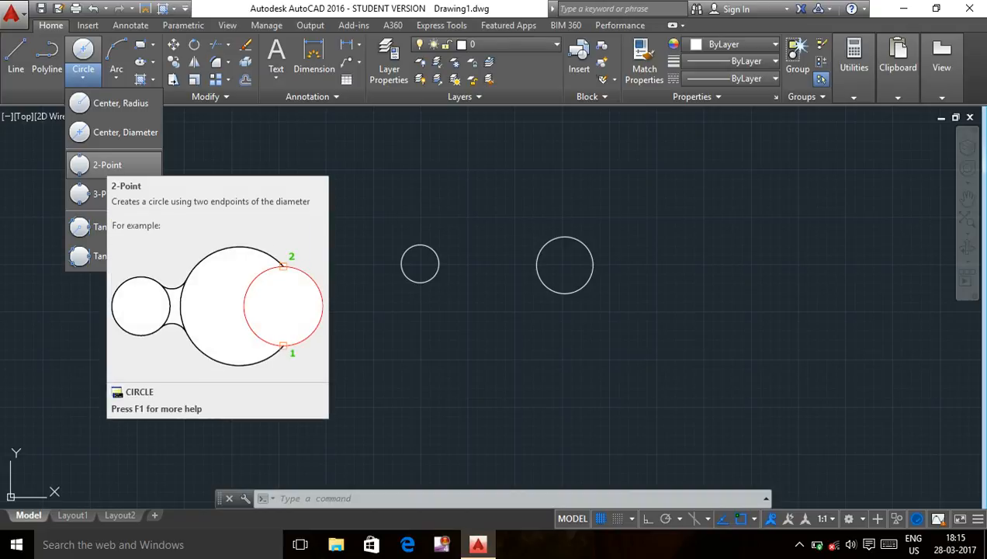
left_click(91, 164)
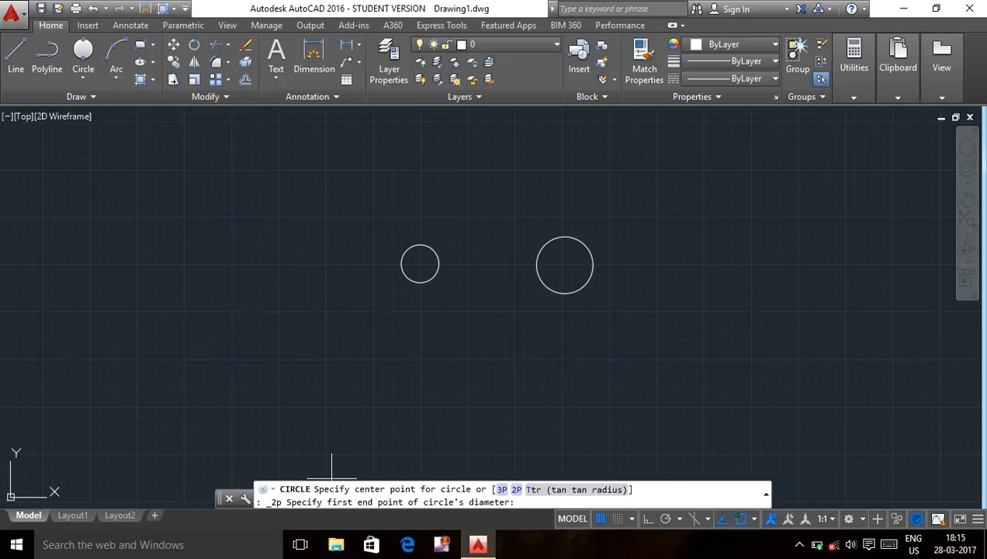
left_click(184, 217)
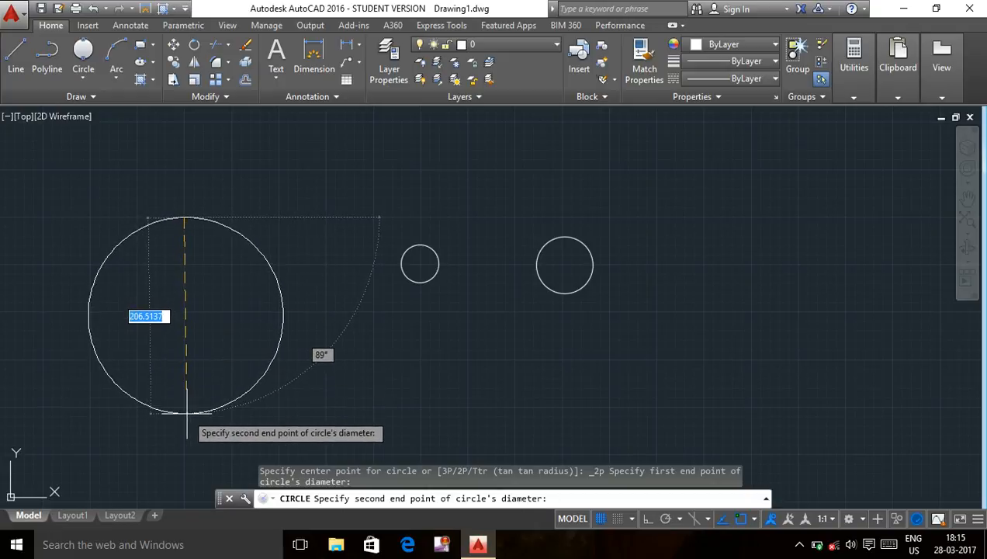
type("50")
key("Return")
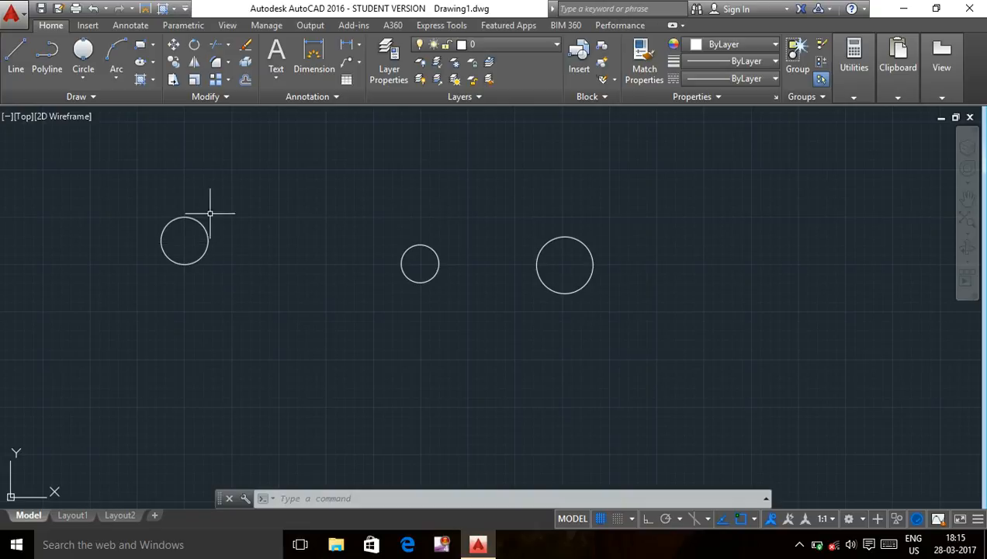
Step: Draw a large three-point circle around the radius-20 circle, placing the third point at a distance of 200 from the second
left_click(83, 78)
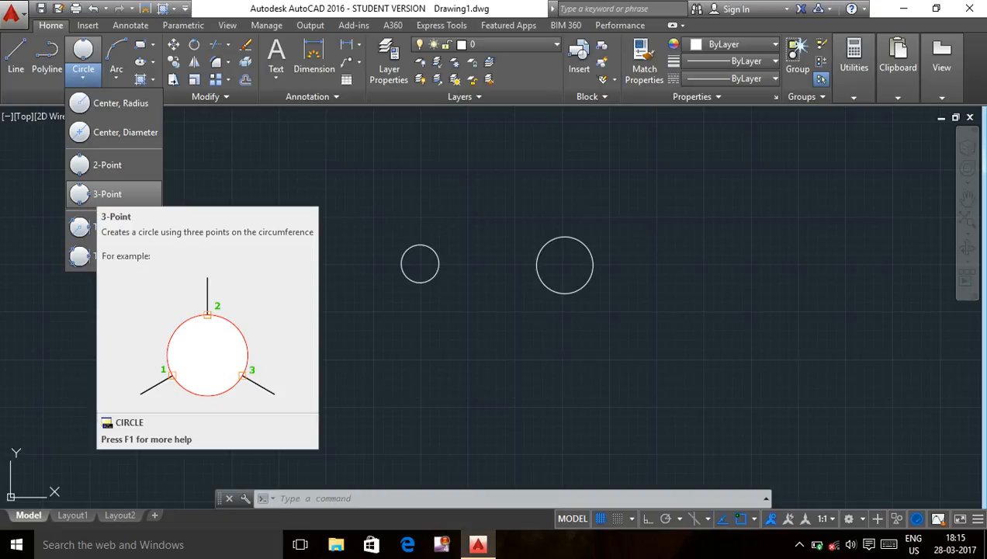
left_click(105, 194)
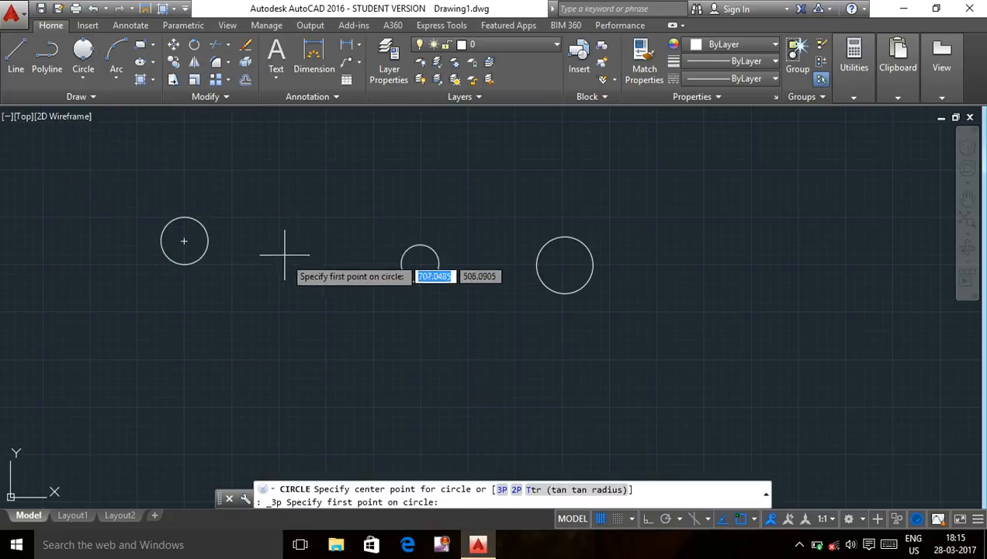
left_click(271, 199)
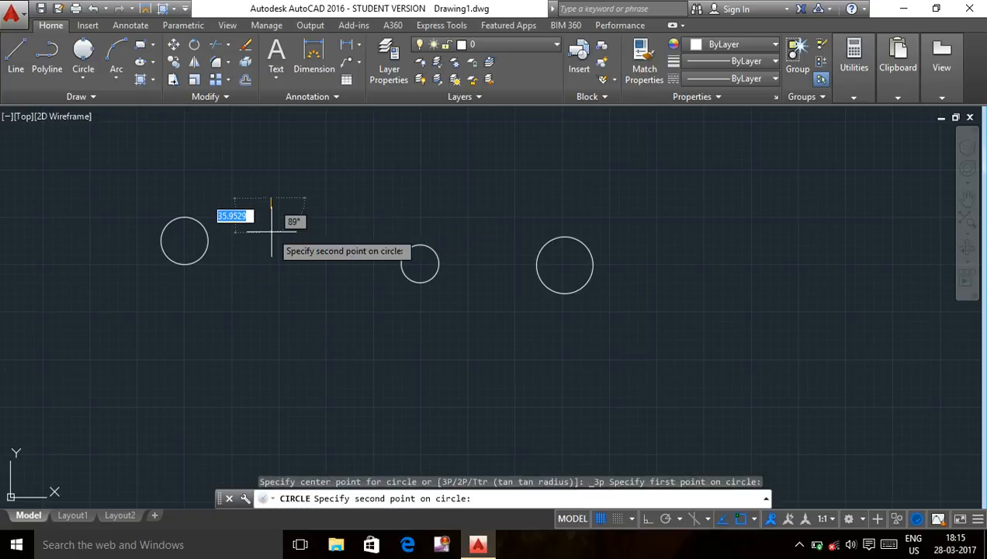
left_click(285, 395)
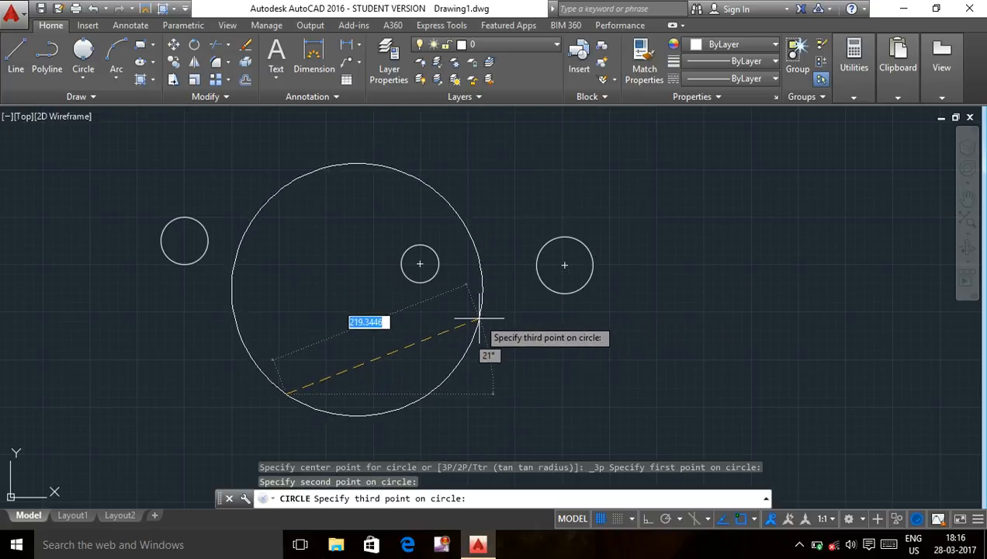
type("2")
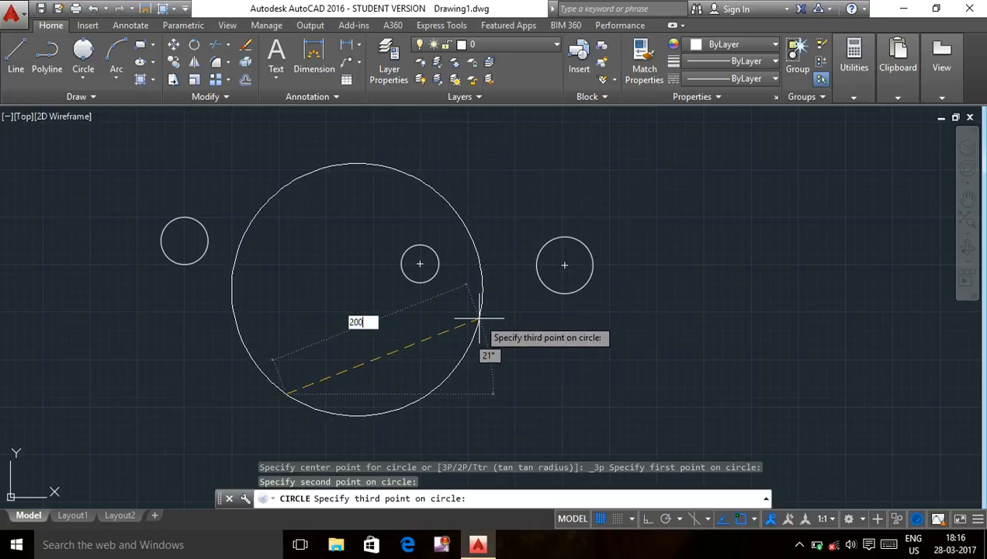
type("00")
key("Return")
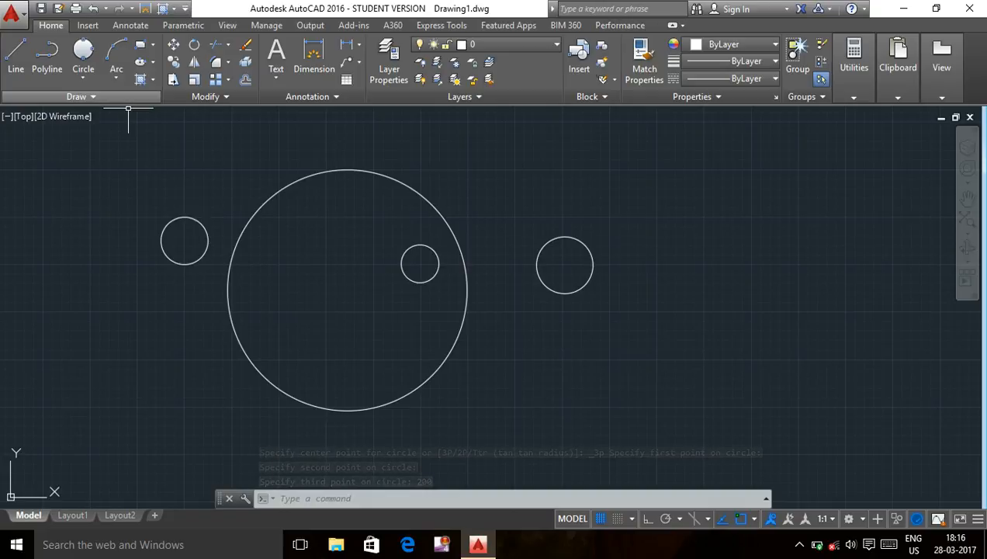
Step: Try to draw a Tan, Tan, Radius circle of radius 30 tangent to the large circle and the 60-diameter circle
left_click(83, 76)
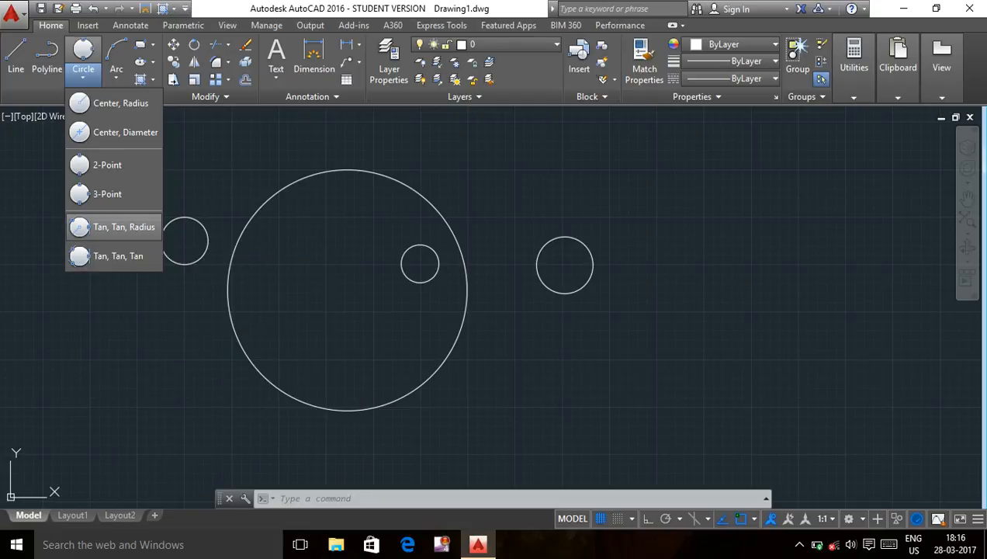
left_click(121, 226)
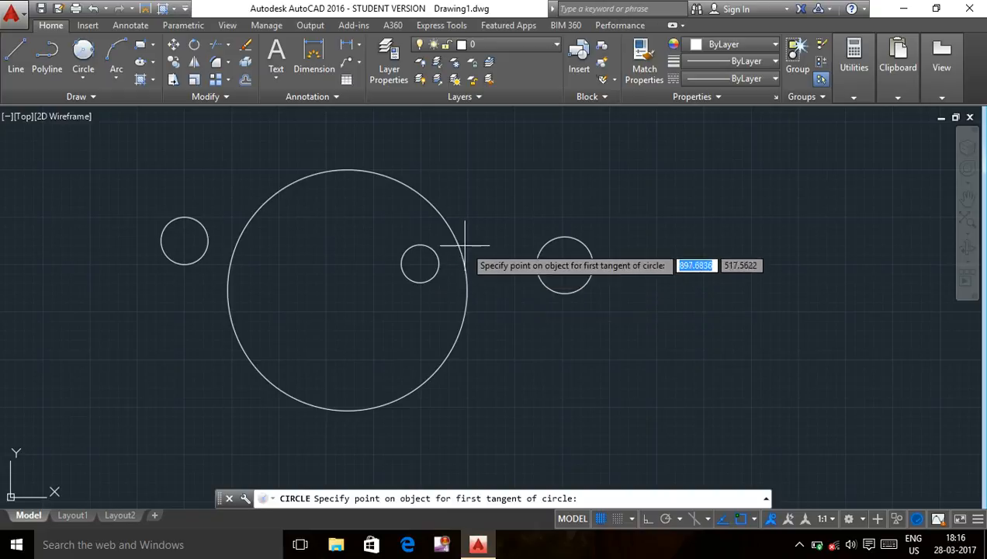
left_click(440, 211)
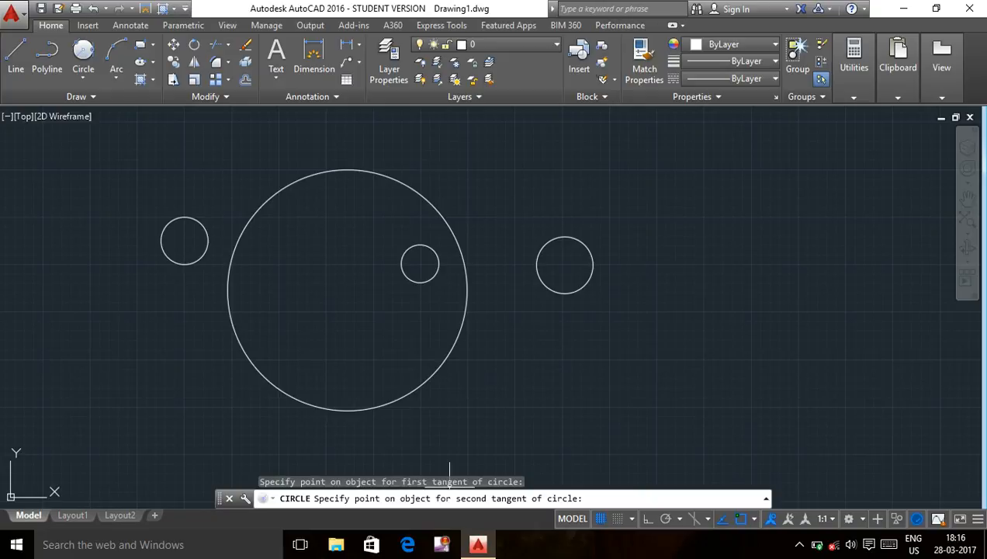
left_click(552, 236)
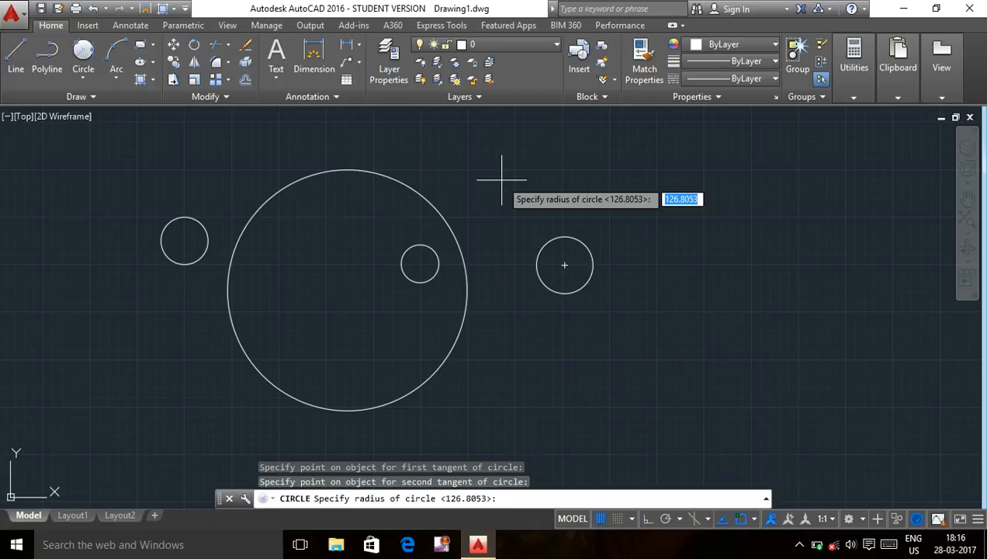
type("3")
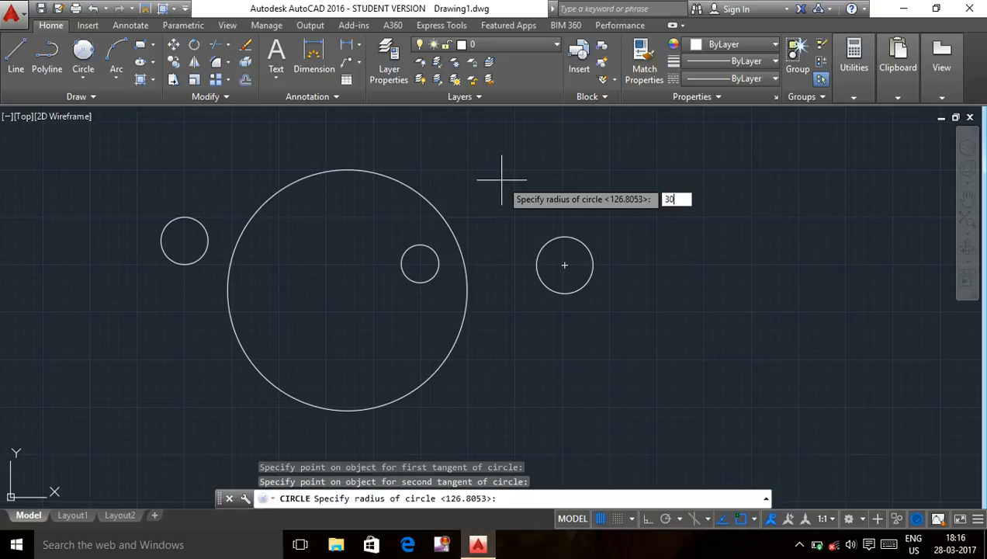
type("0")
key("Return")
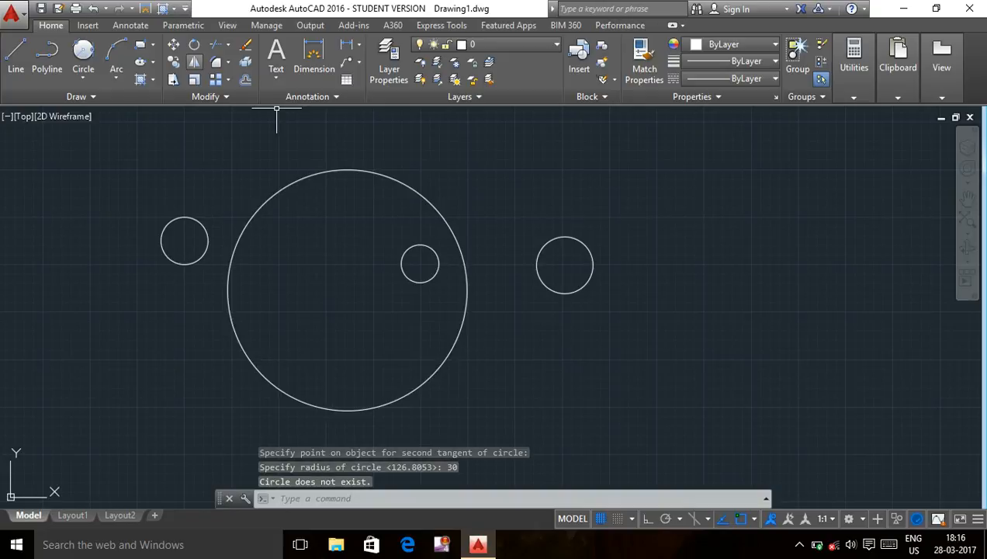
Step: Retry the radius-30 Tan, Tan, Radius circle, picking new tangent points on the upper arcs of the large and 60-diameter circles
left_click(83, 76)
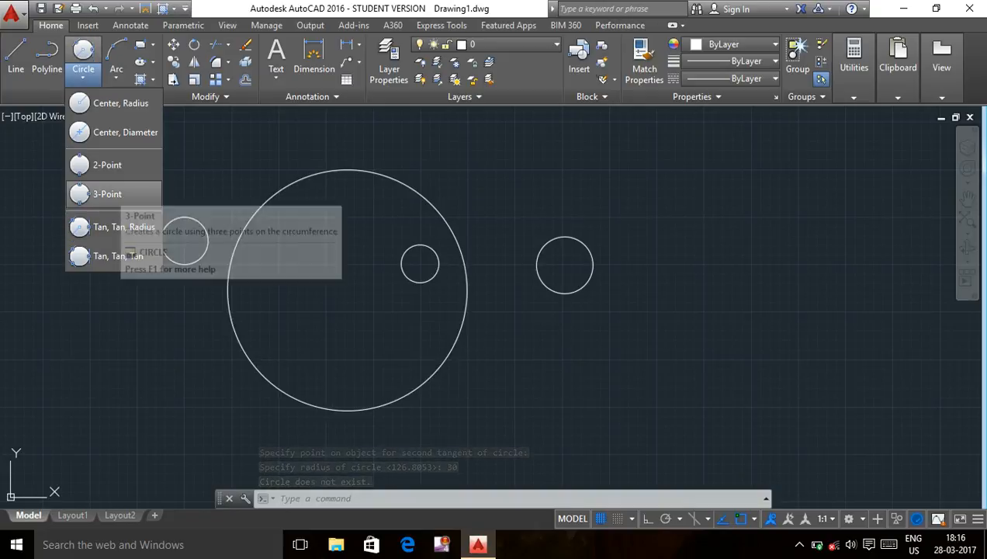
left_click(117, 227)
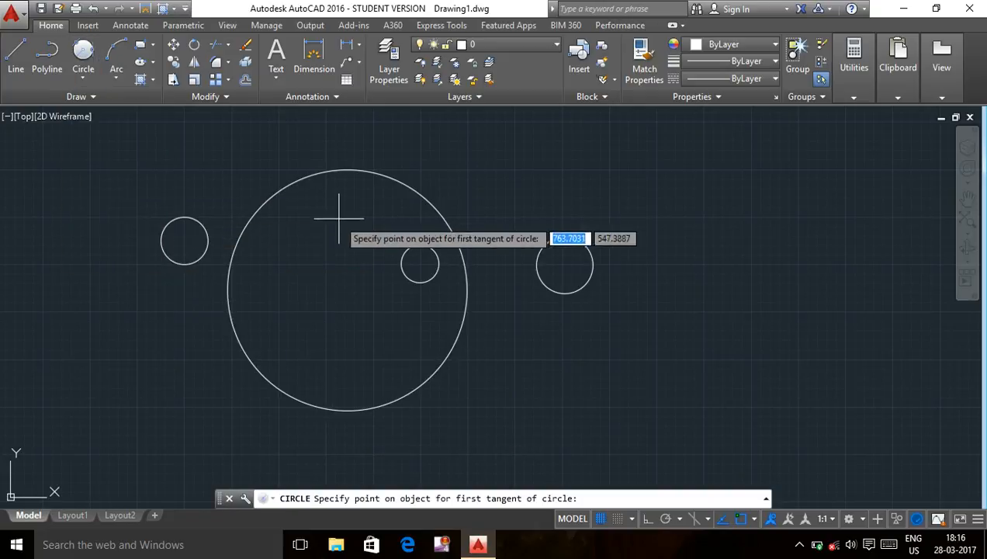
left_click(433, 199)
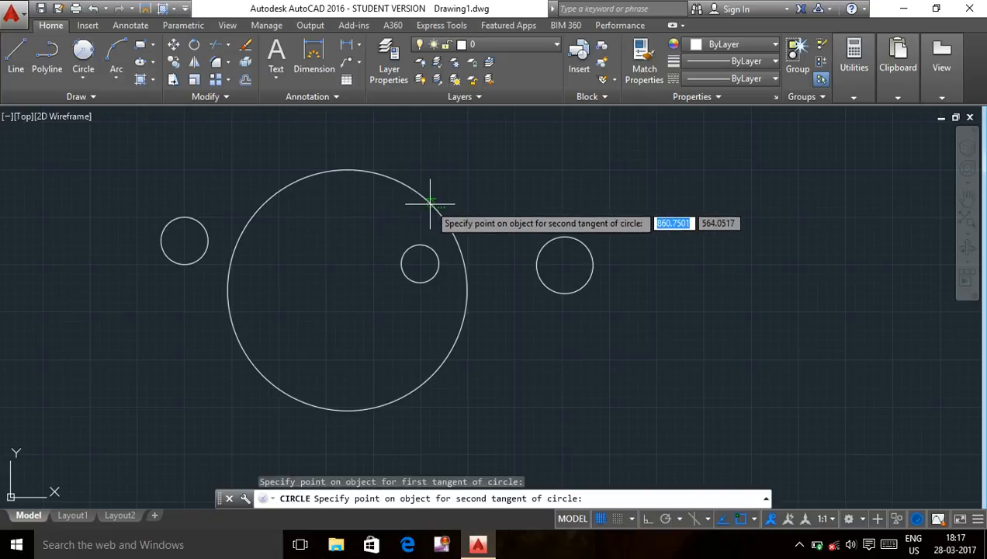
left_click(563, 237)
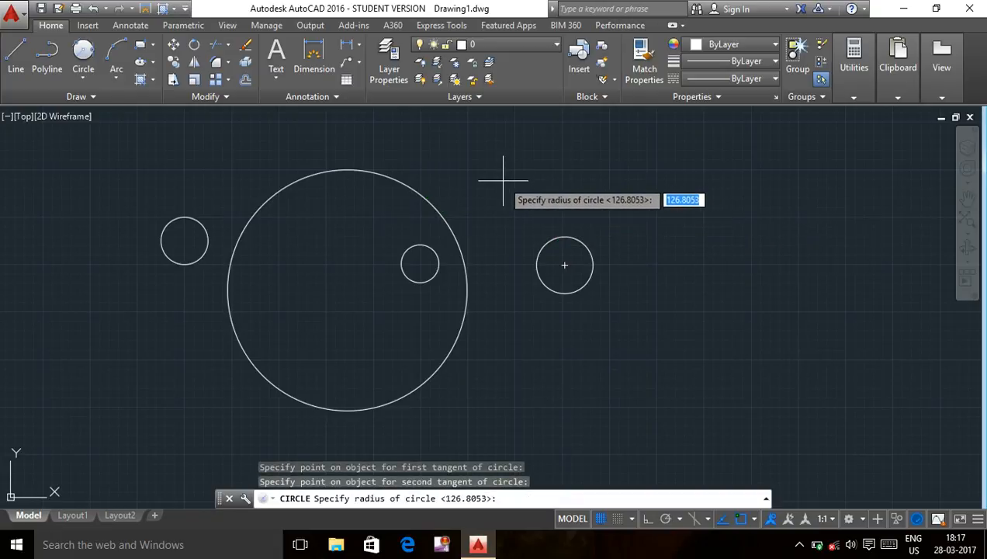
type("3")
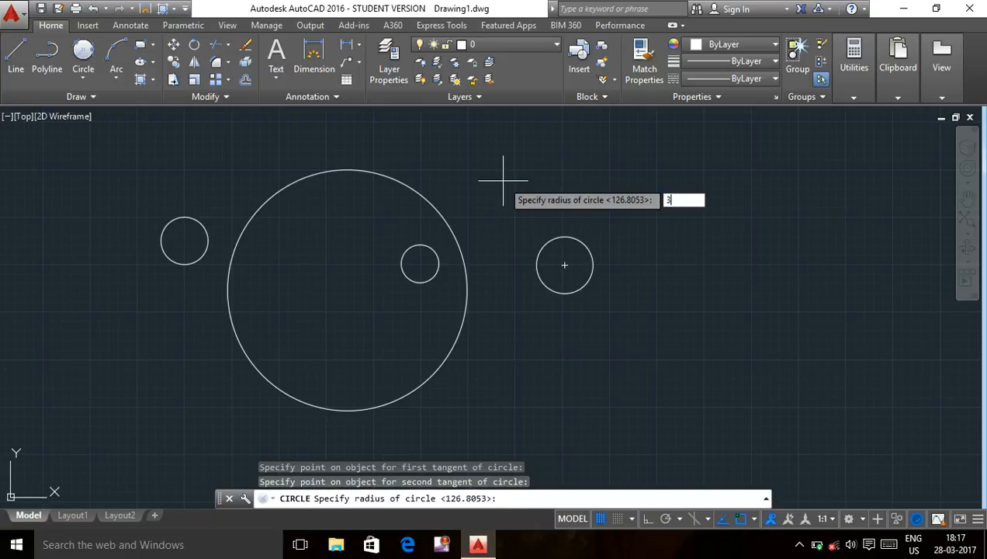
type("0")
key("Return")
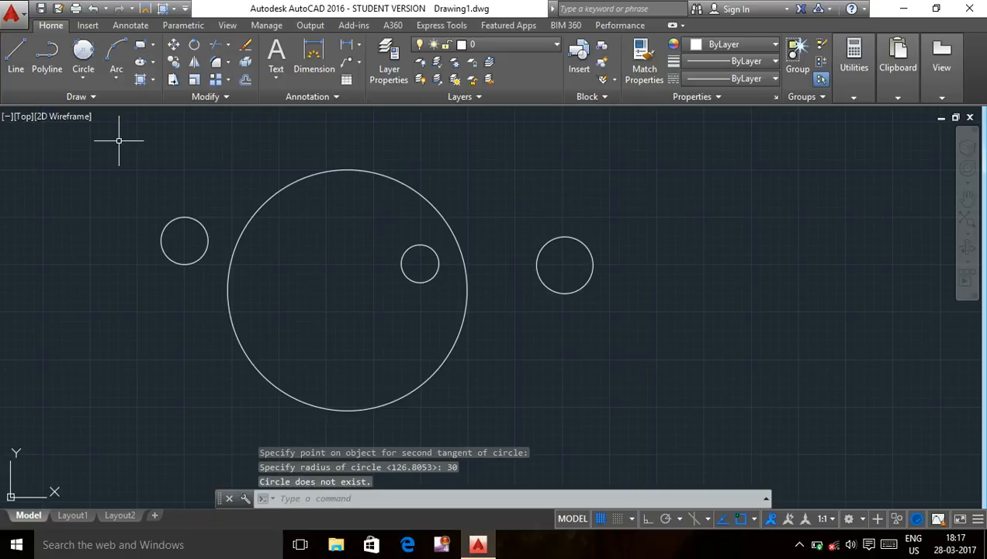
Step: Try a Tan, Tan, Radius circle of radius 30 with both tangent points on the left side of the large circle
left_click(83, 78)
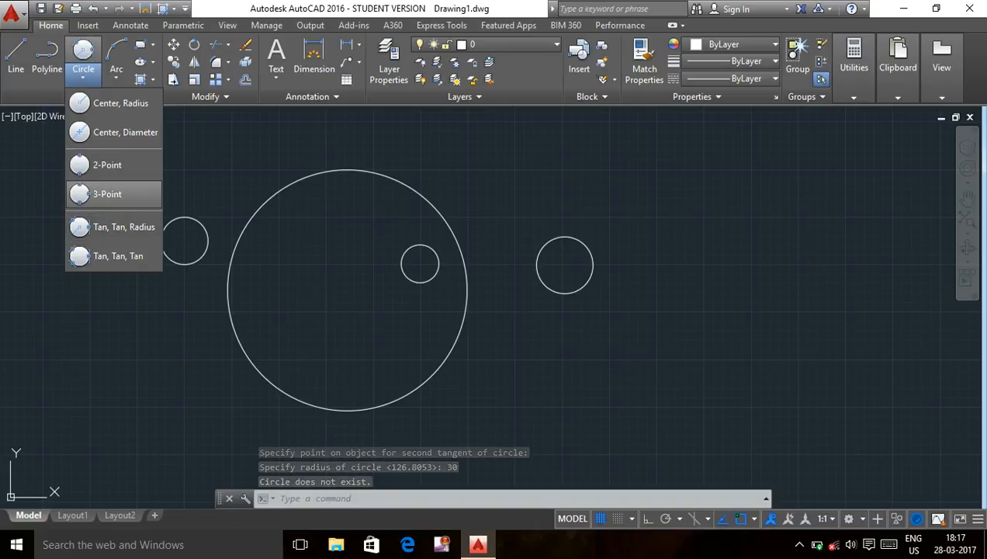
left_click(109, 256)
left_click(236, 221)
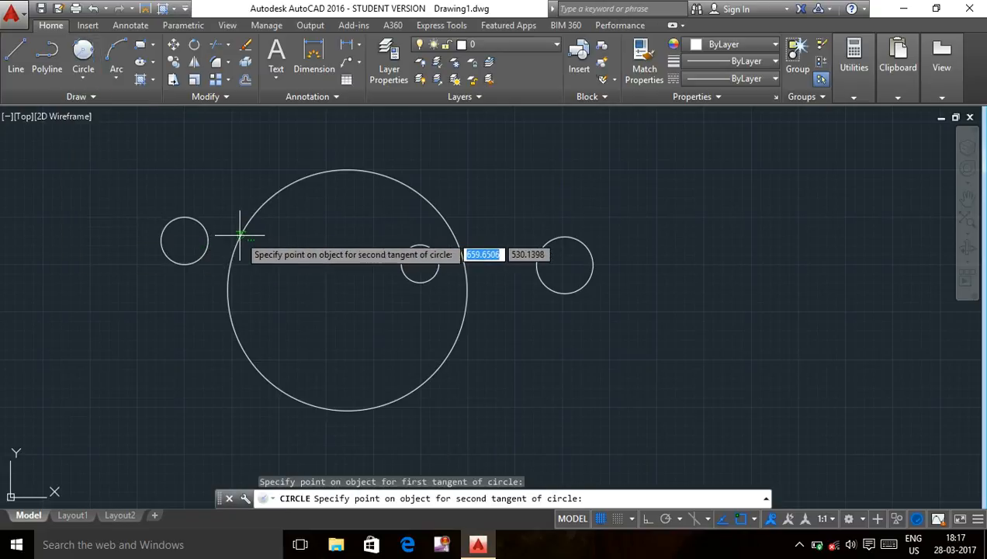
left_click(280, 388)
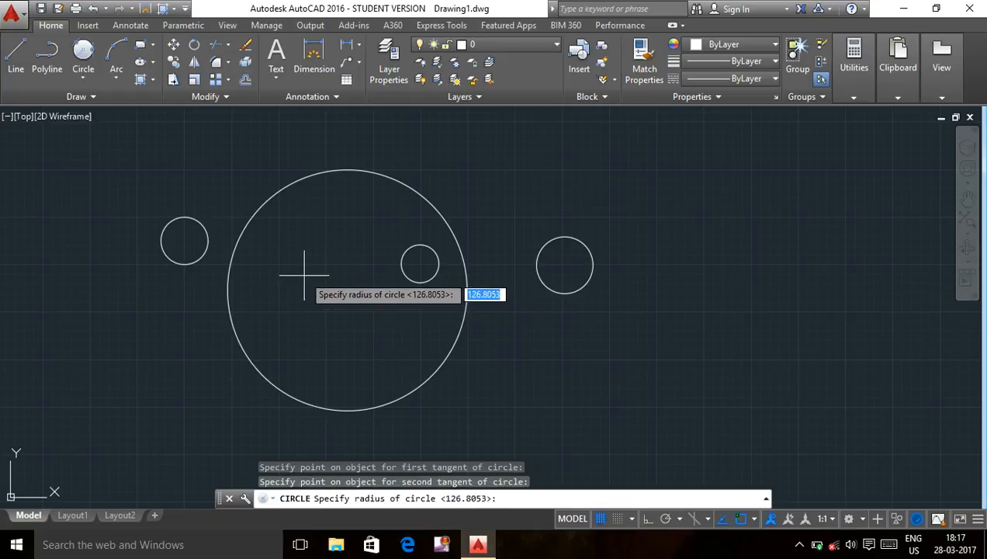
type("30")
key("Return")
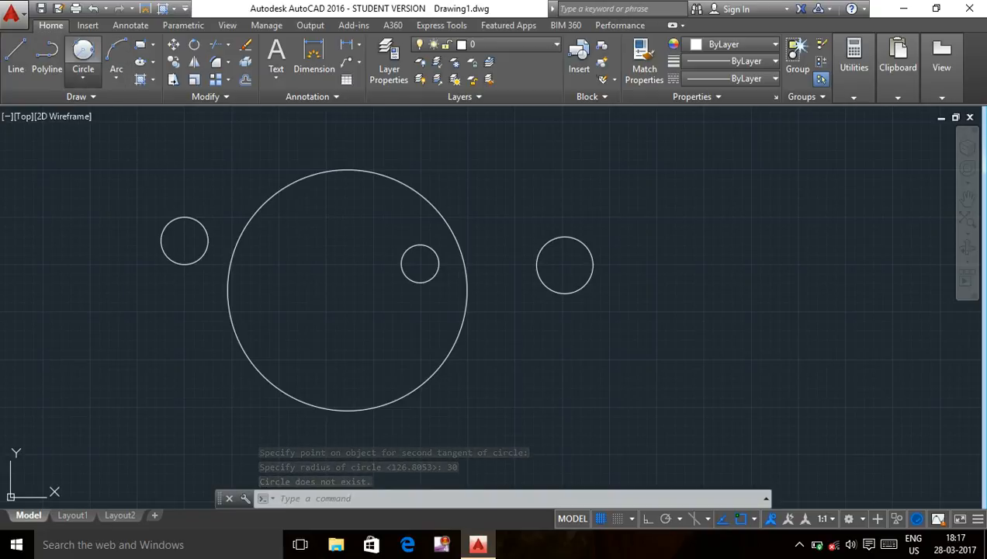
Step: Draw a Tan, Tan, Radius circle of radius 90 tangent to the large circle and the 60-diameter circle
left_click(83, 78)
left_click(116, 227)
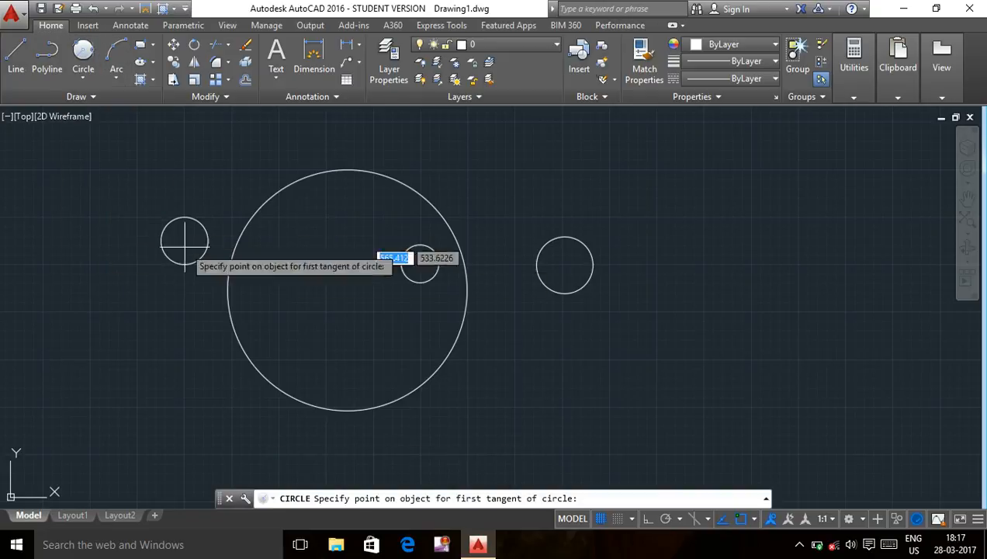
left_click(423, 197)
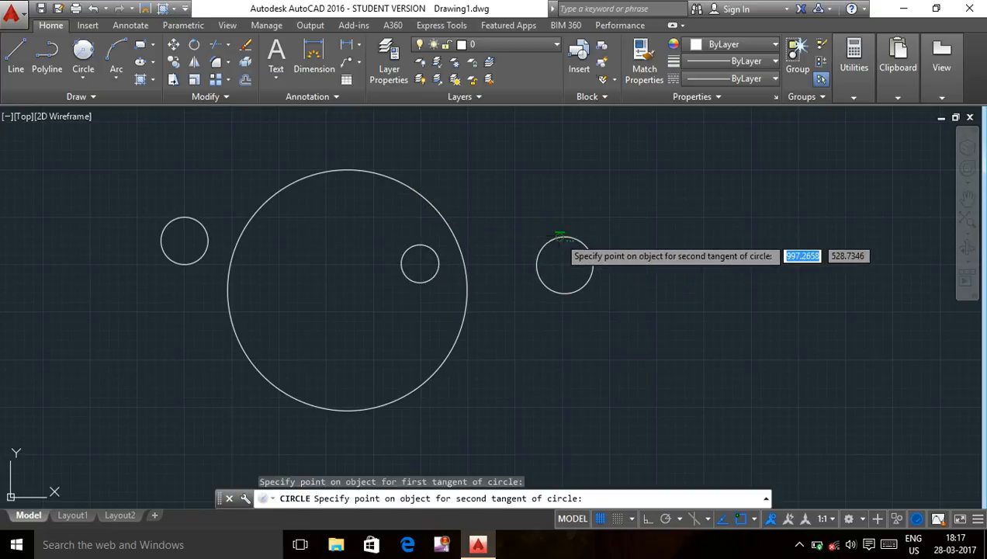
left_click(564, 238)
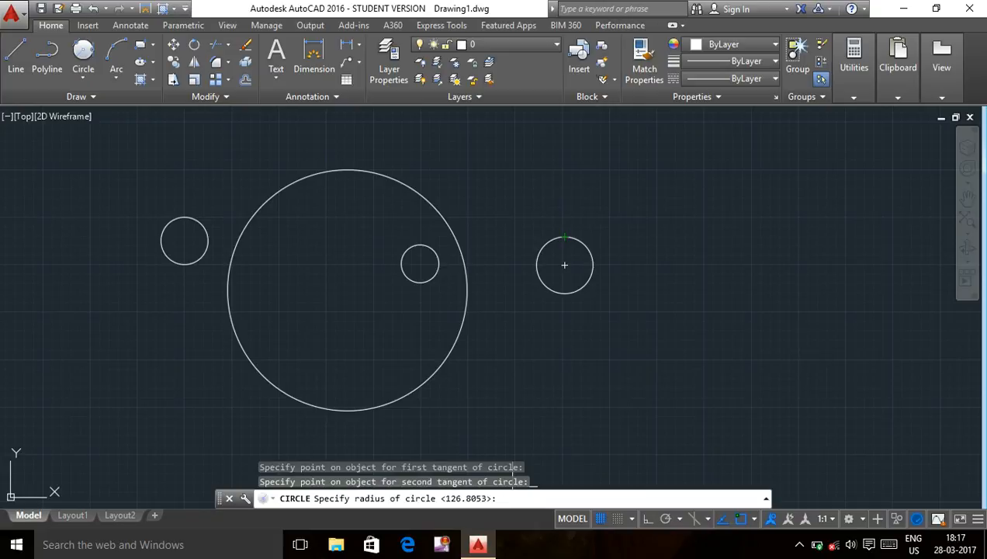
key("Return")
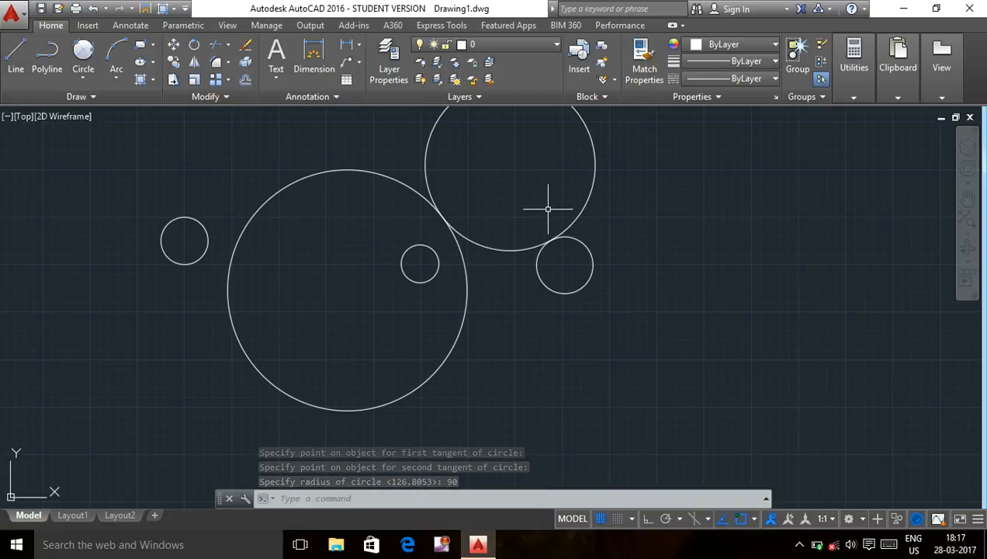
Step: Draw a Tan, Tan, Tan circle tangent to the large circle, the radius-90 circle and the small circle inside the large one
middle_click_drag(527, 214, 464, 309)
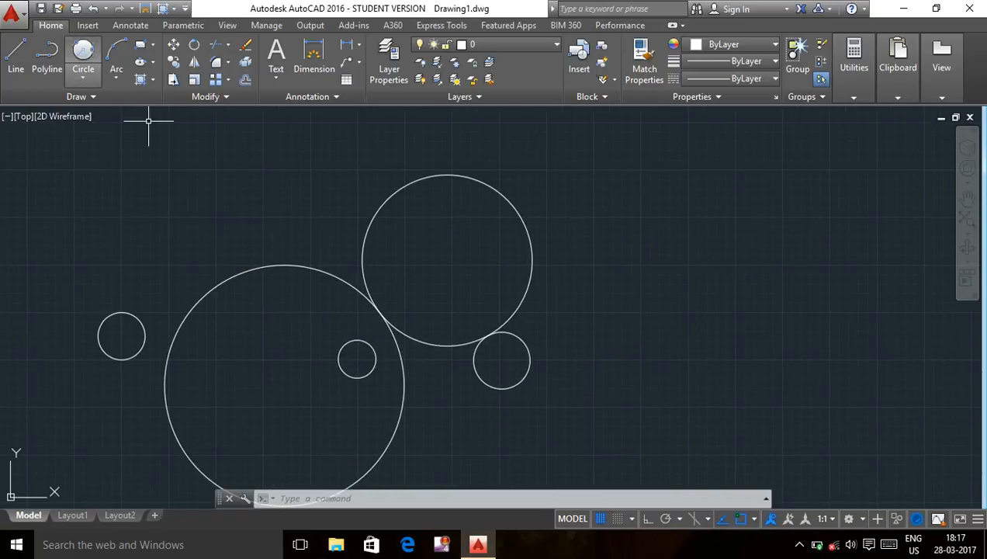
left_click(83, 77)
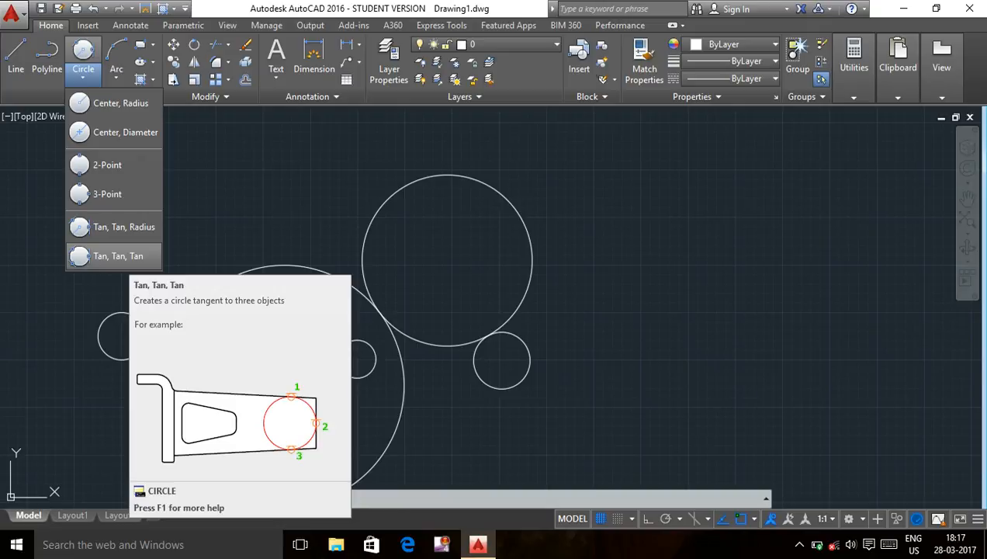
left_click(116, 255)
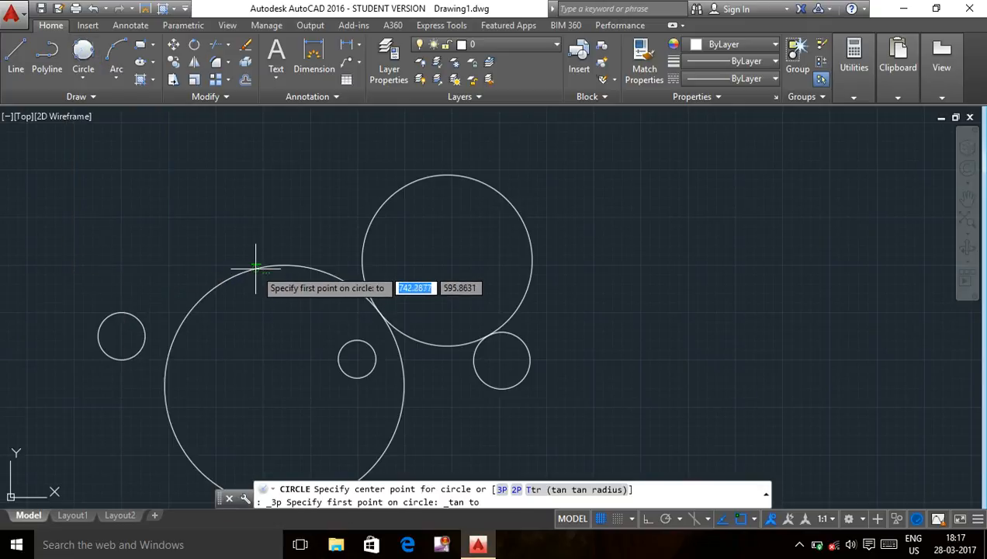
left_click(271, 263)
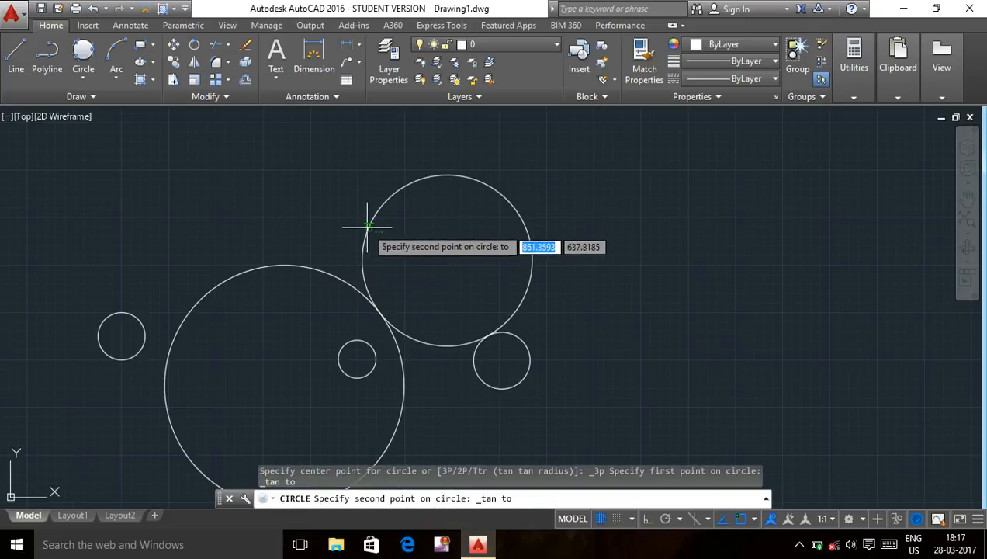
left_click(362, 221)
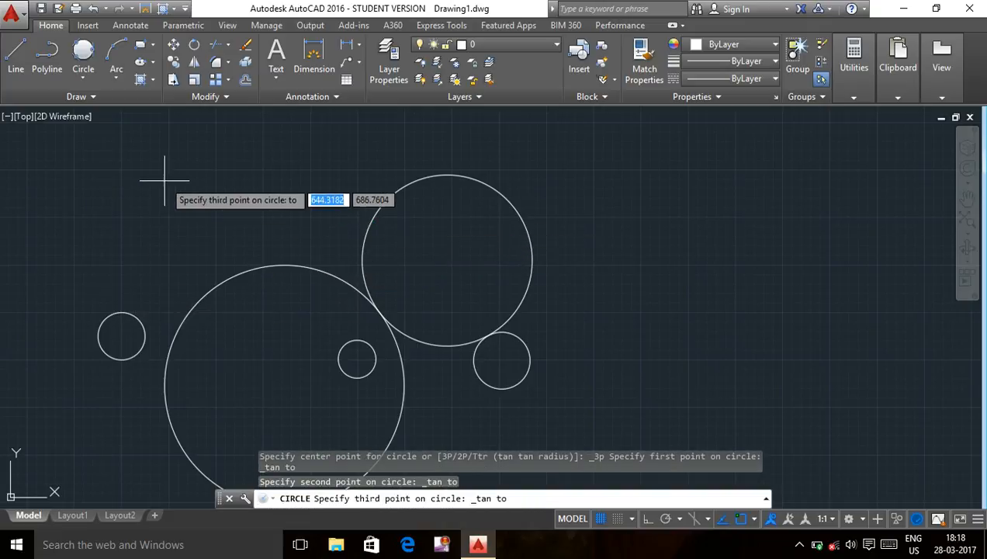
left_click(351, 342)
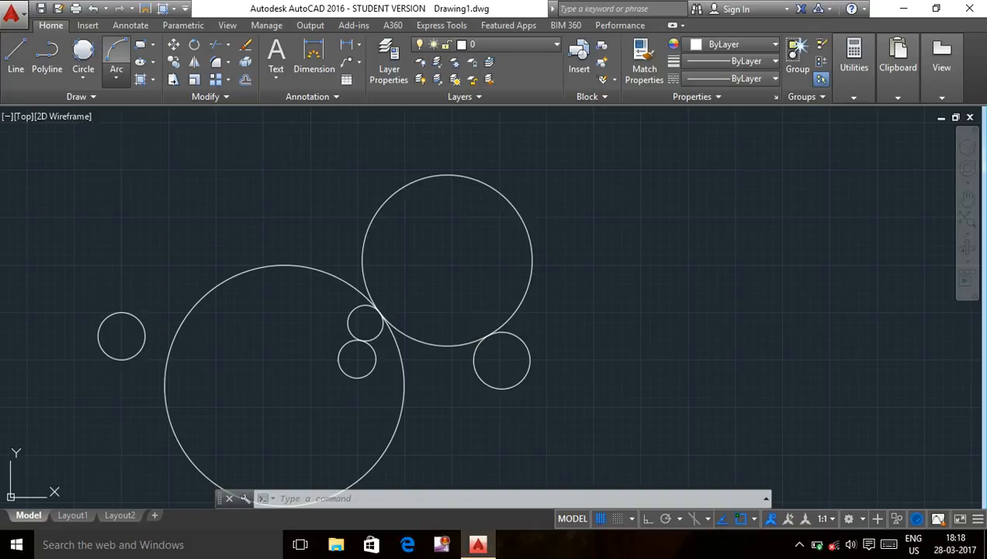
Step: Draw a 3-Point arc bulging left in the empty area to the right of the circles
left_click(116, 74)
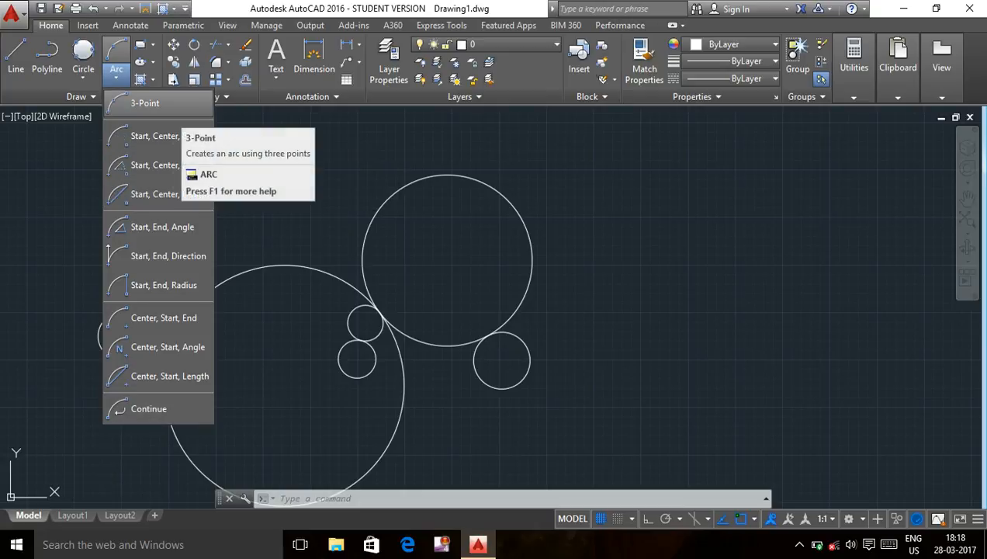
left_click(144, 102)
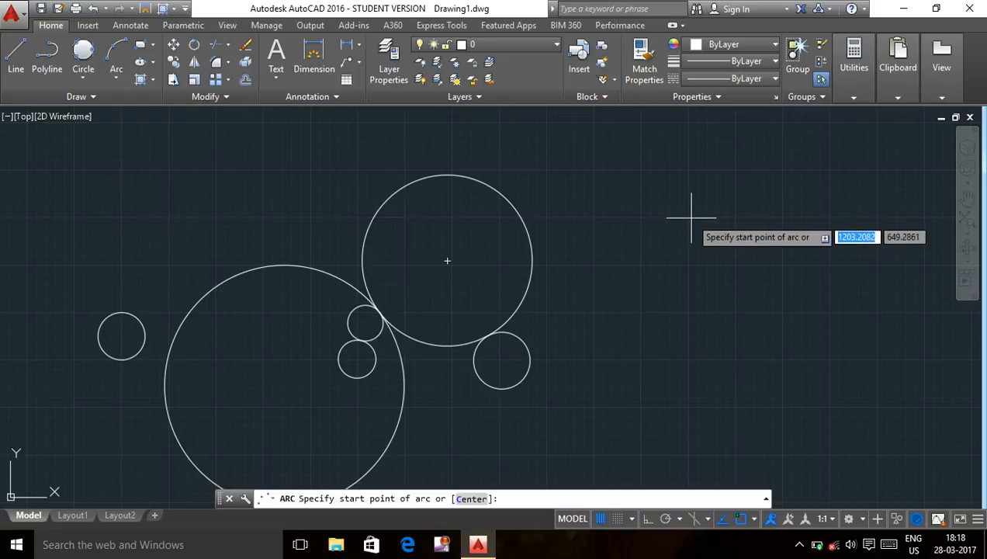
left_click(688, 219)
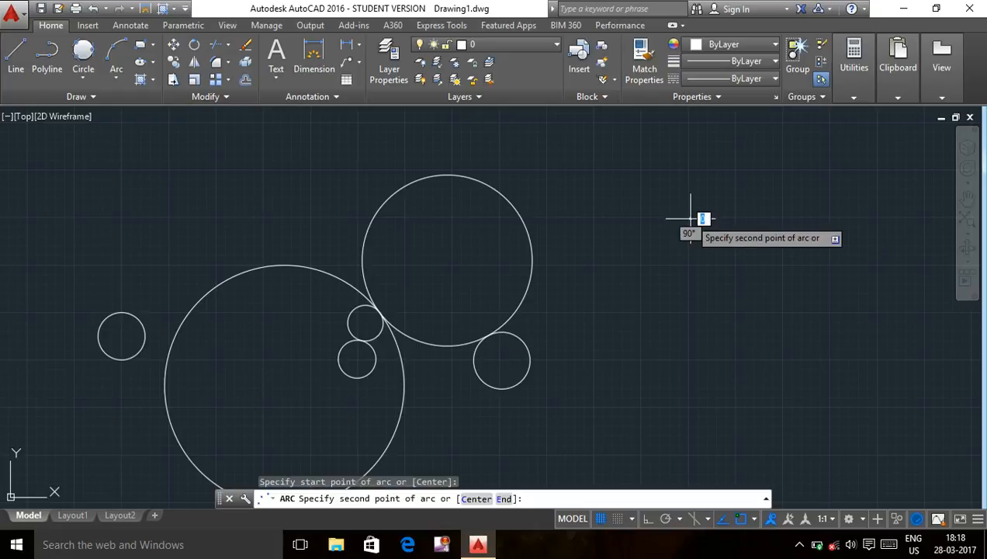
left_click(641, 314)
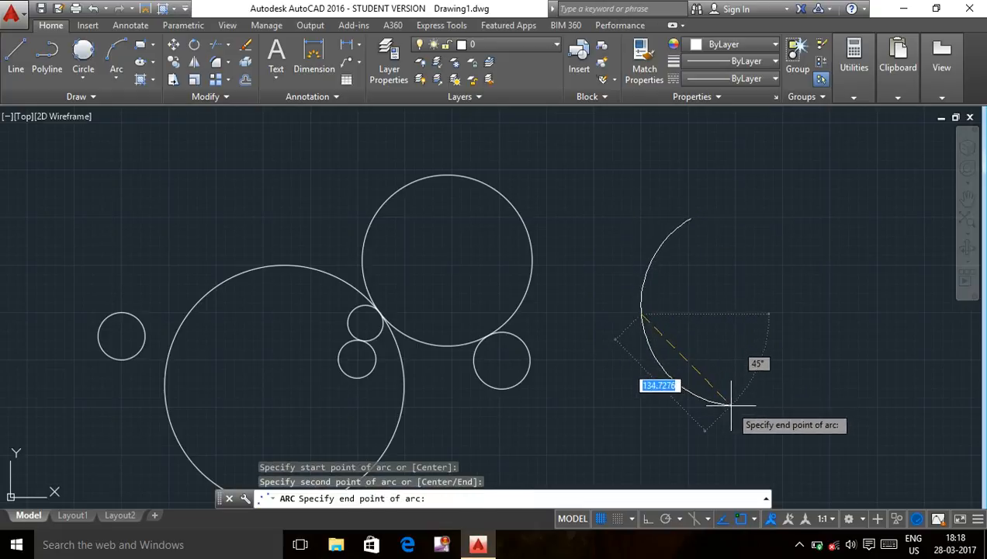
left_click(736, 459)
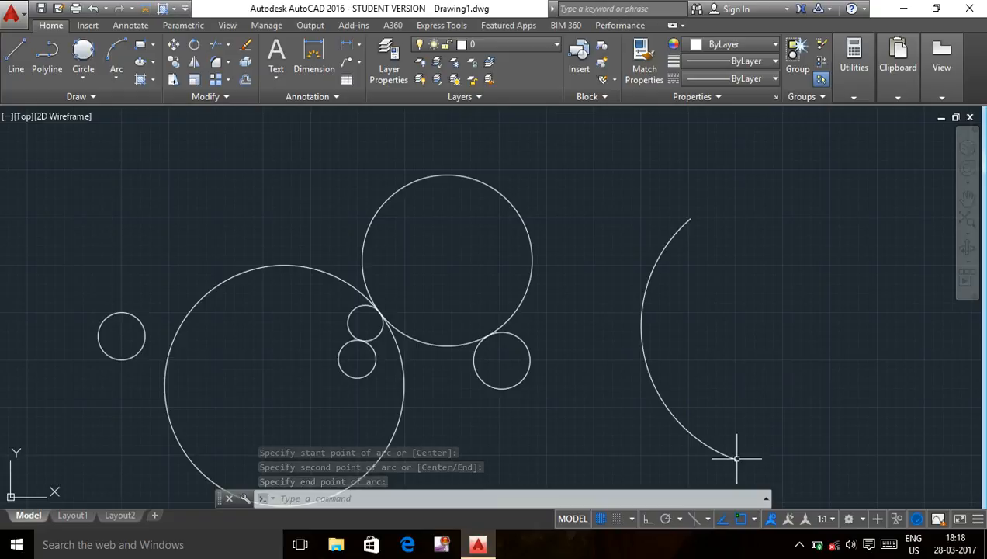
left_click(736, 459)
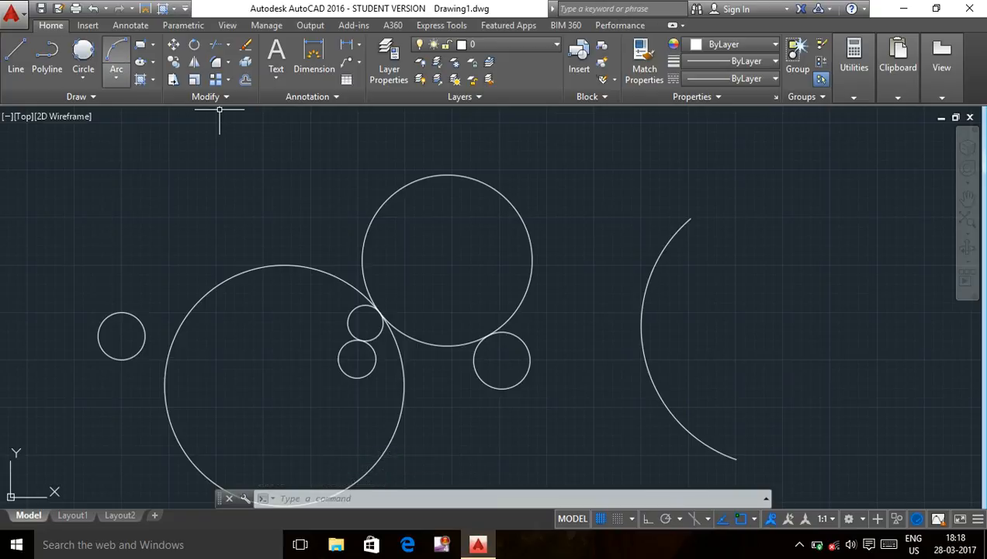
Step: Draw a Start, Center, End arc between the circles and the 3-Point arc, sharing the 3-Point arc's center
left_click(117, 78)
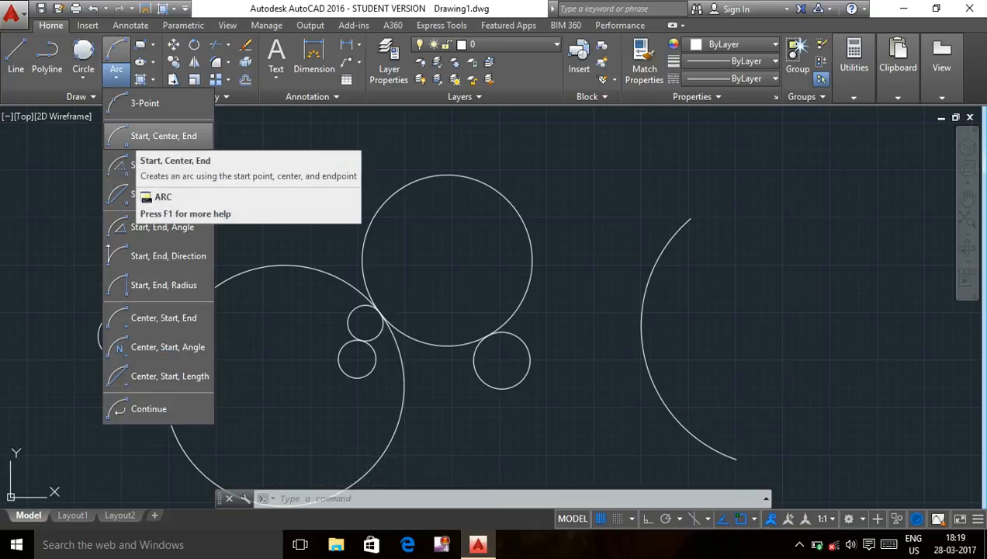
left_click(153, 136)
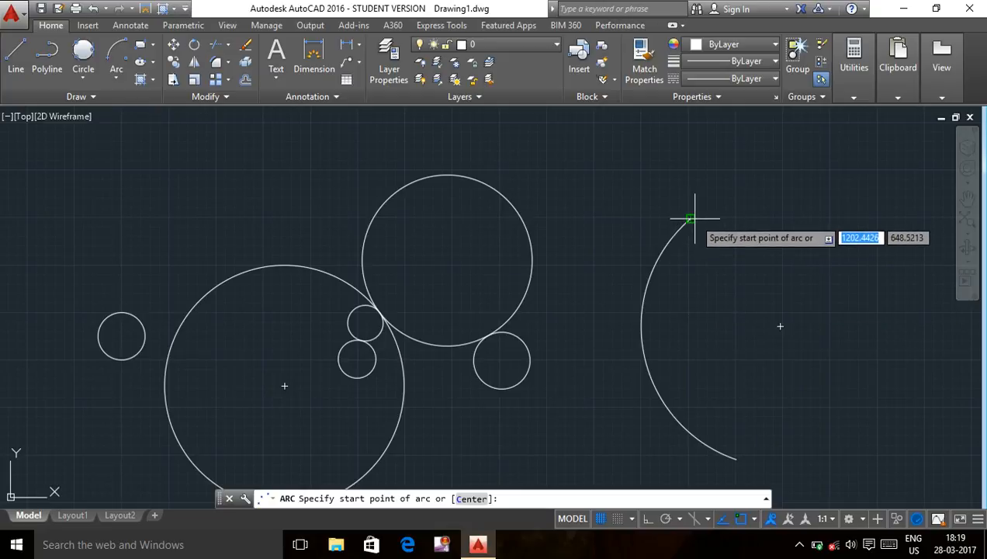
left_click(592, 167)
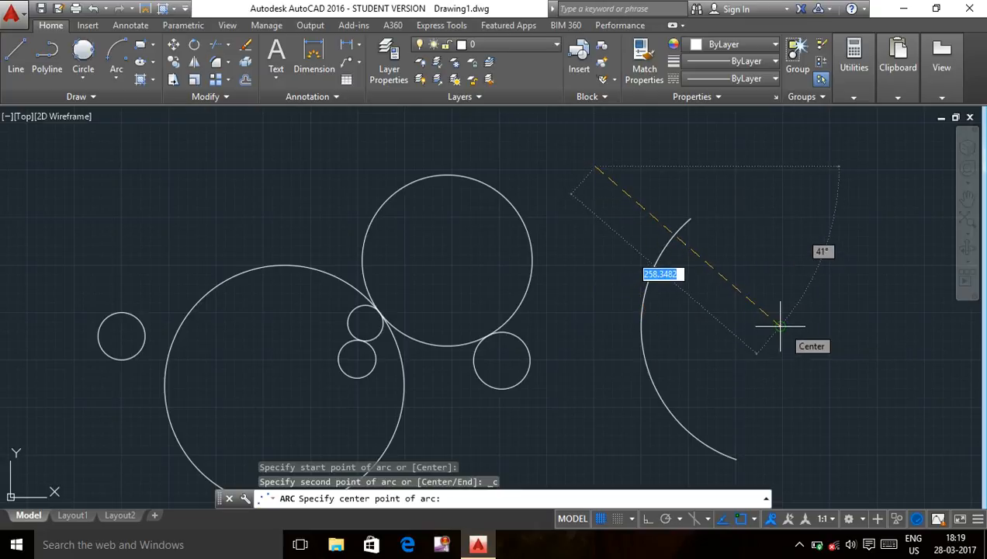
left_click(780, 326)
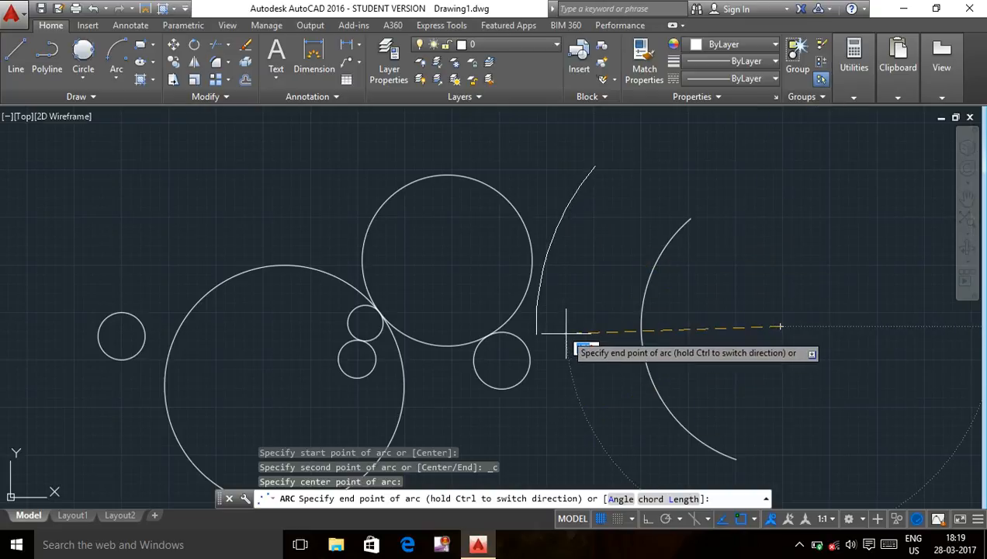
left_click(553, 415)
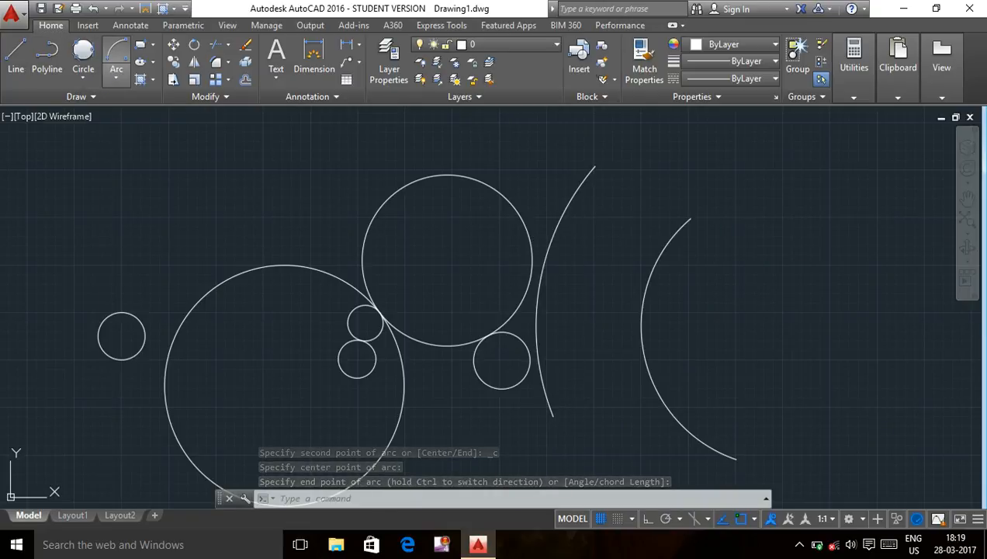
Step: Draw a Start, Center, Angle arc above the large circle with an included angle of 115 degrees
left_click(117, 76)
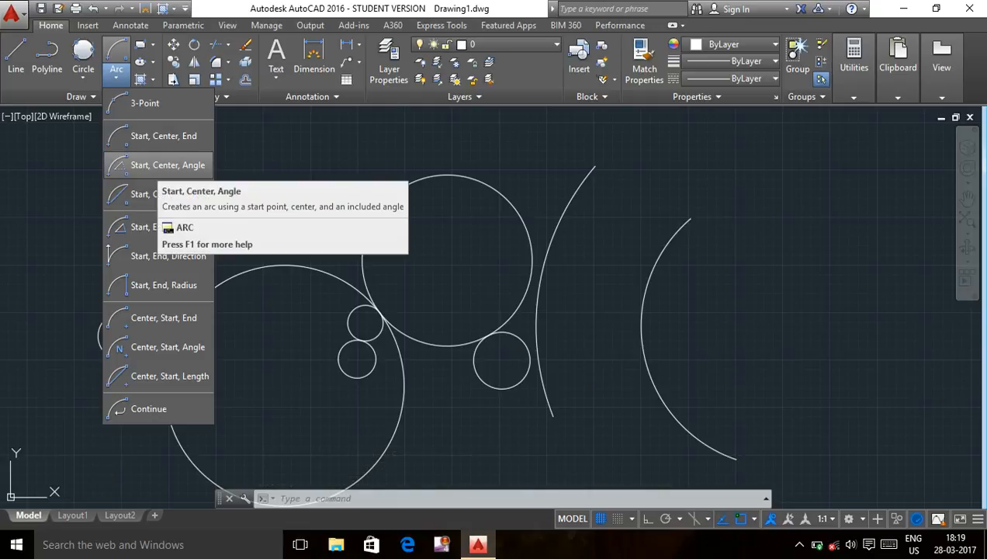
left_click(155, 165)
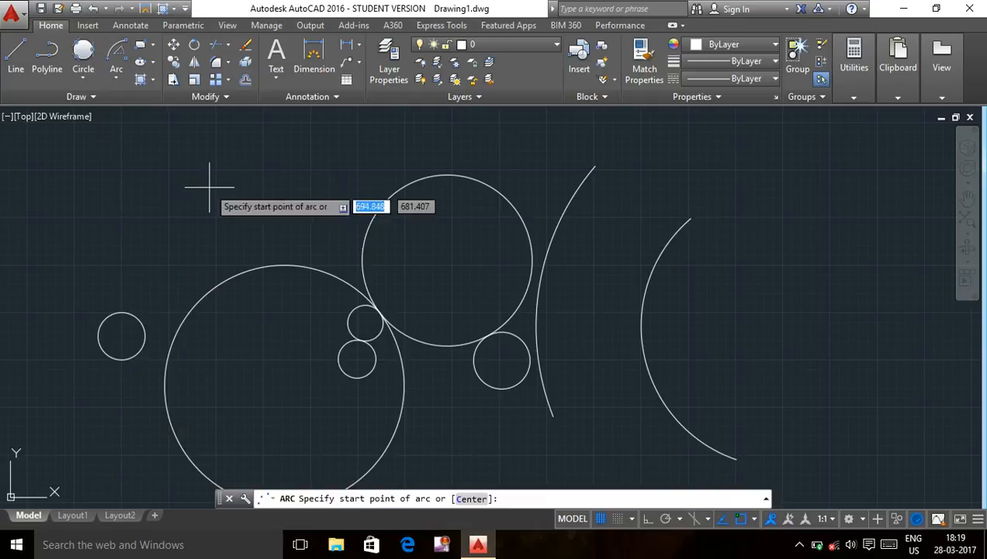
left_click(171, 187)
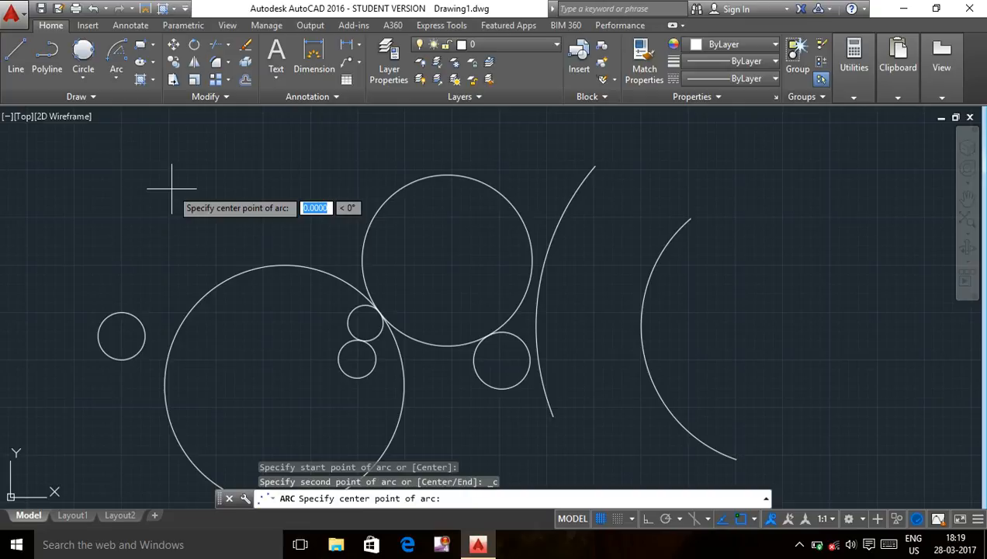
left_click(283, 205)
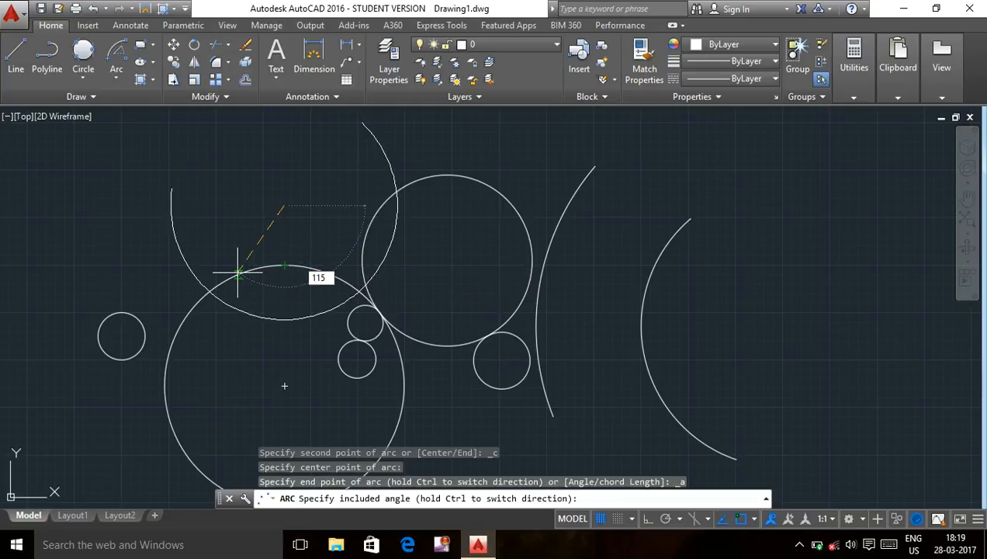
key("Return")
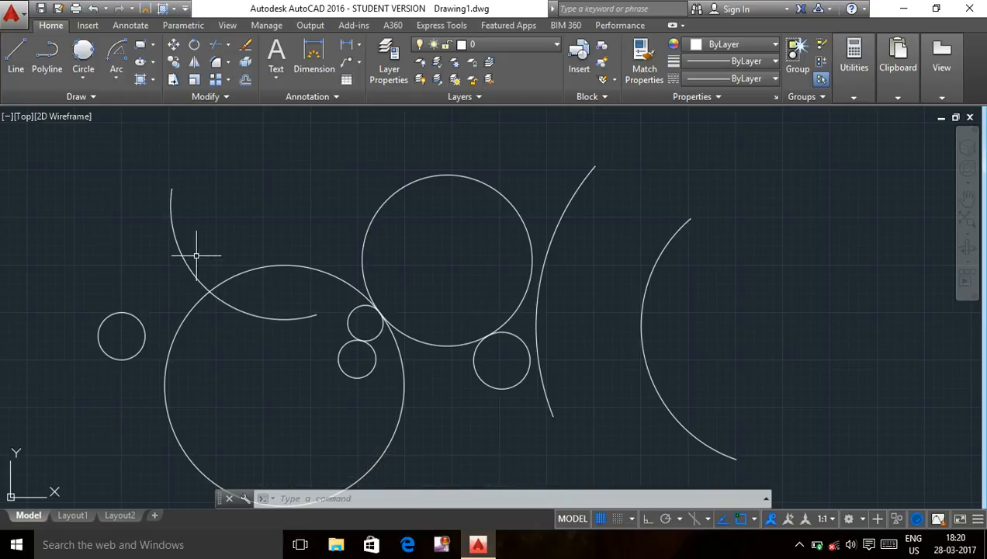
Step: Draw a Start, Center, Length arc with a chord length of 300 in the empty space right of the 3-Point arc
left_click(116, 77)
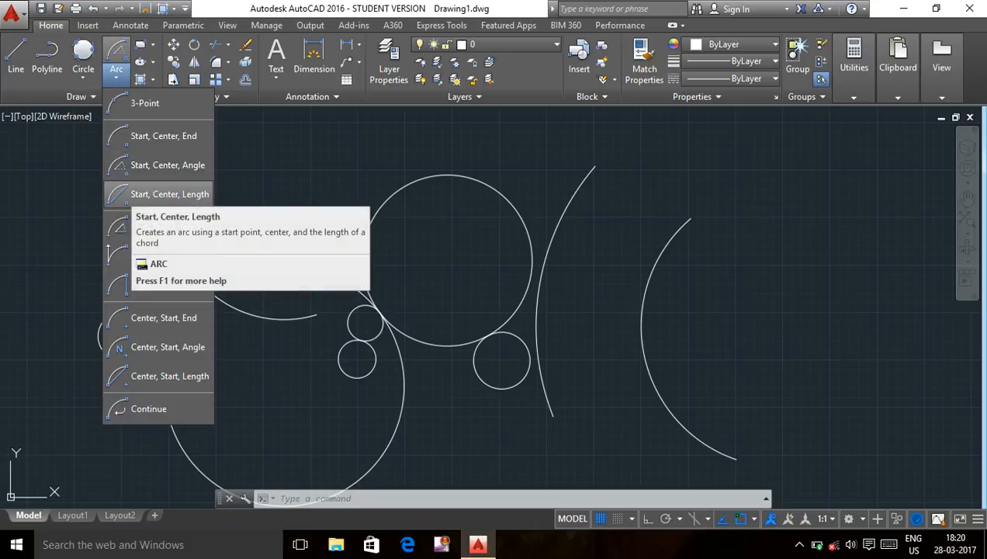
left_click(136, 194)
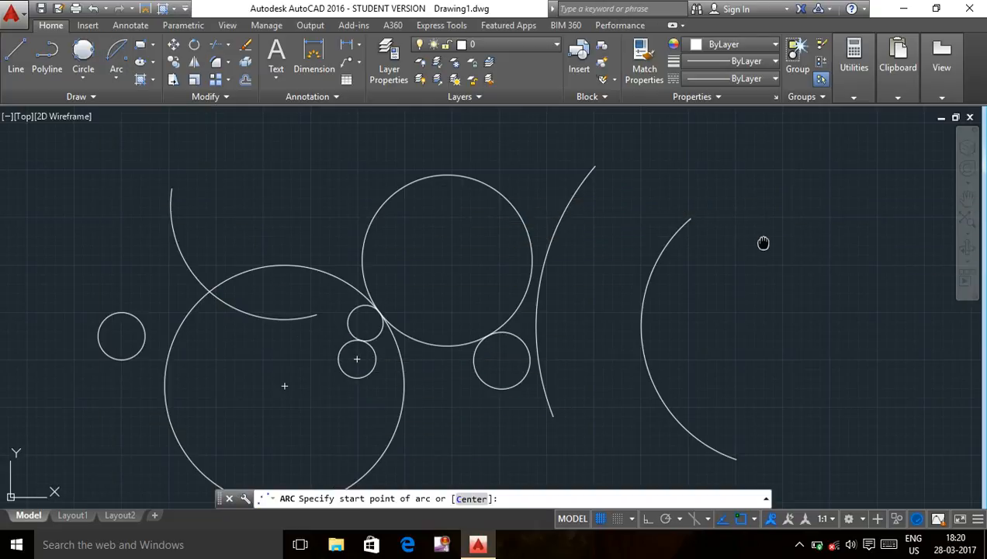
mouse_move(763, 243)
middle_mouse_down()
mouse_move(580, 273)
mouse_move(149, 233)
middle_mouse_up()
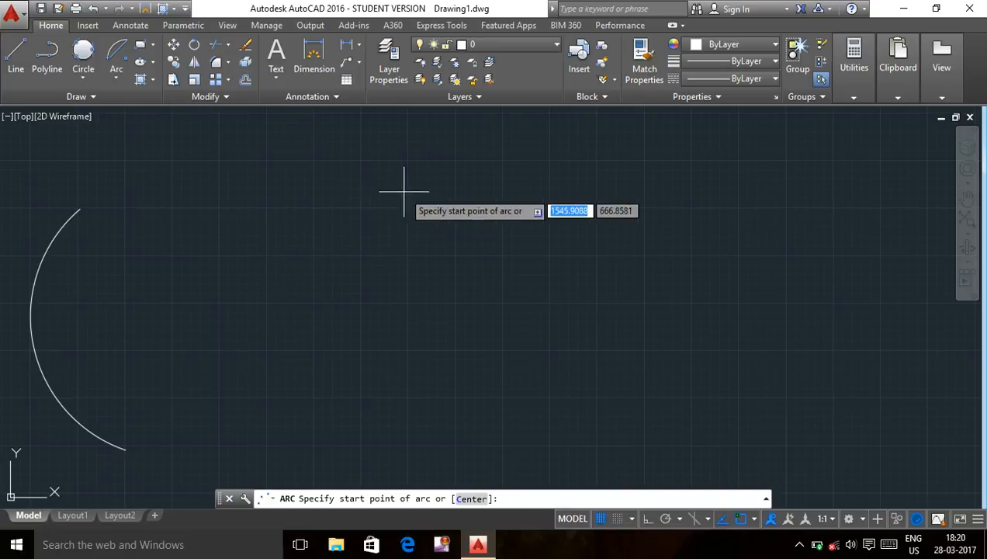
left_click(356, 176)
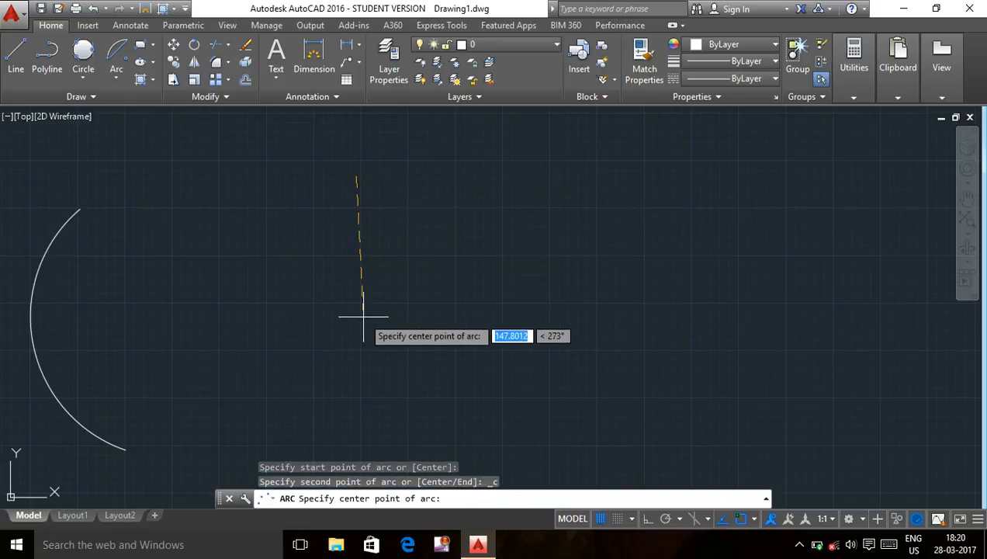
left_click(546, 254)
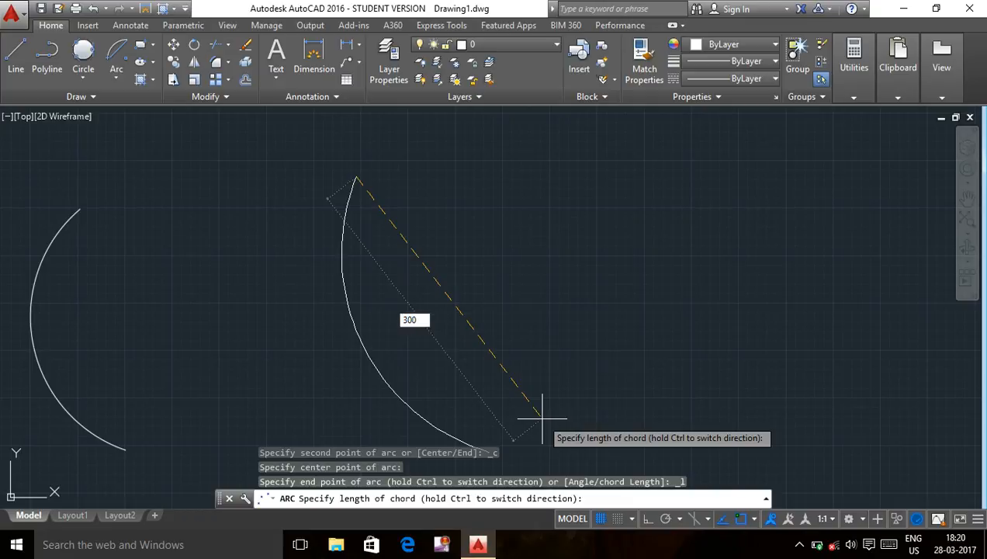
key("Return")
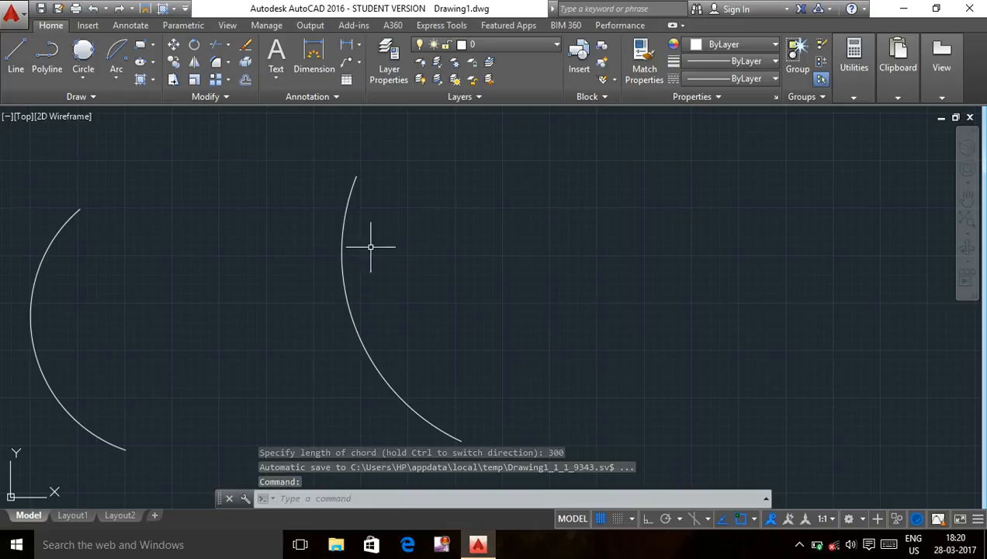
Step: Draw a Start, End, Angle arc with an included angle of 100 degrees to the right of the 300-chord arc
left_click(116, 77)
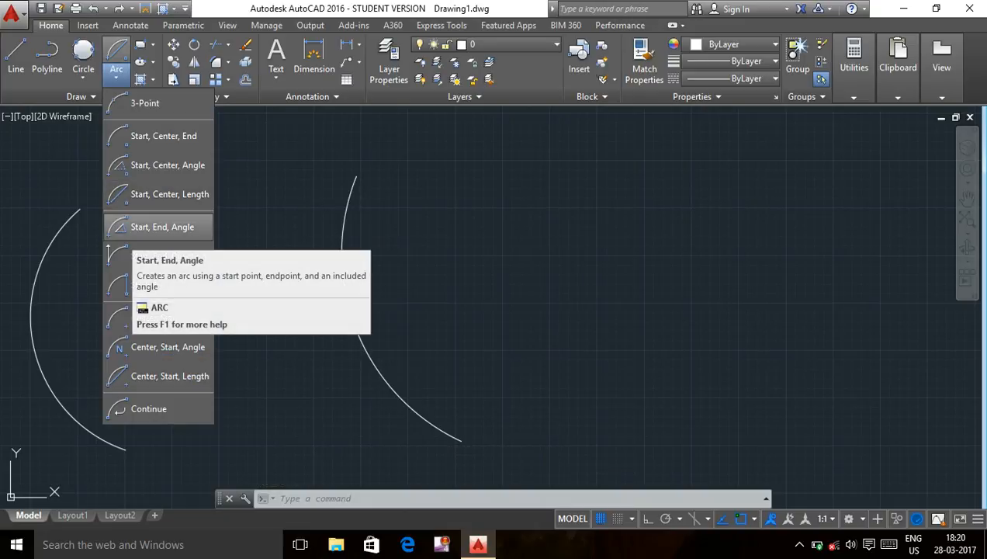
left_click(156, 228)
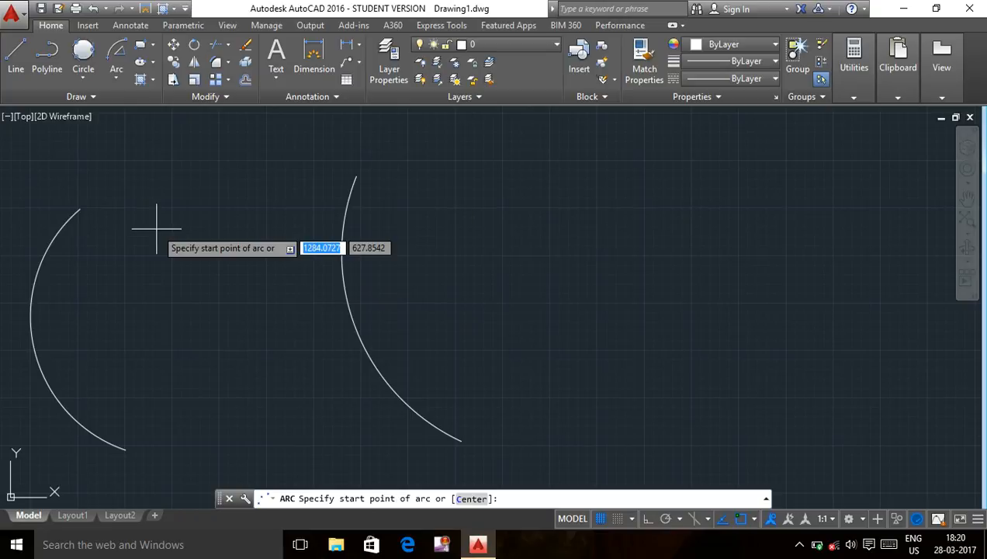
left_click(495, 167)
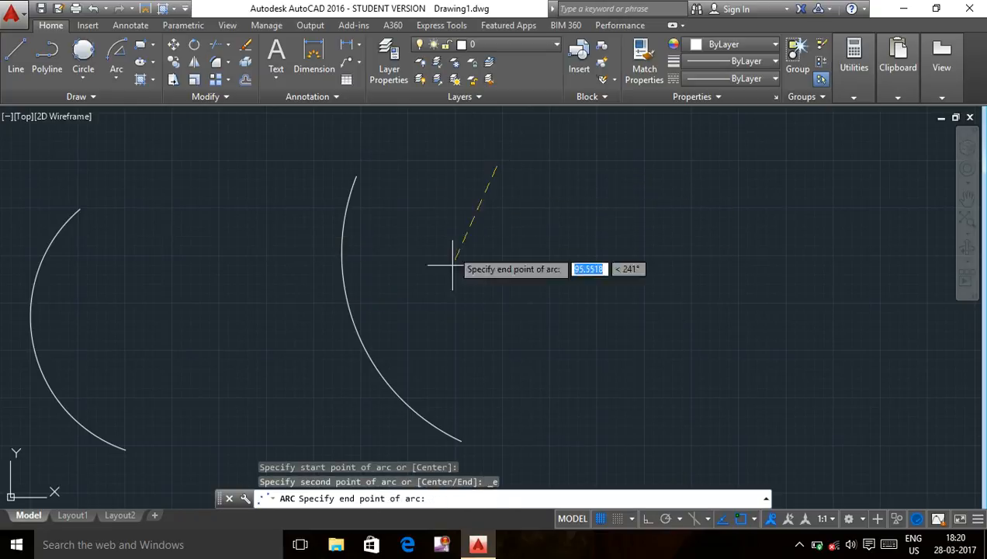
left_click(551, 380)
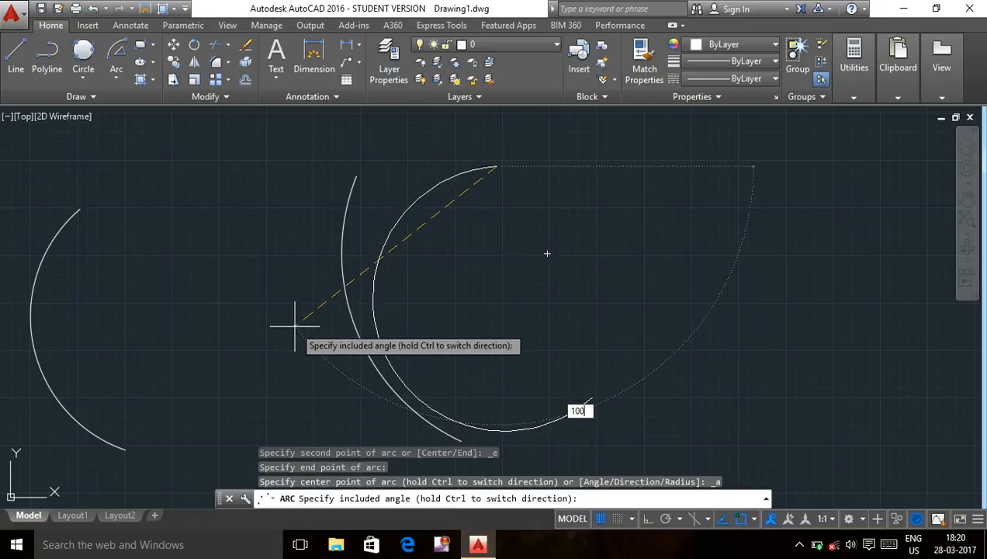
key("Return")
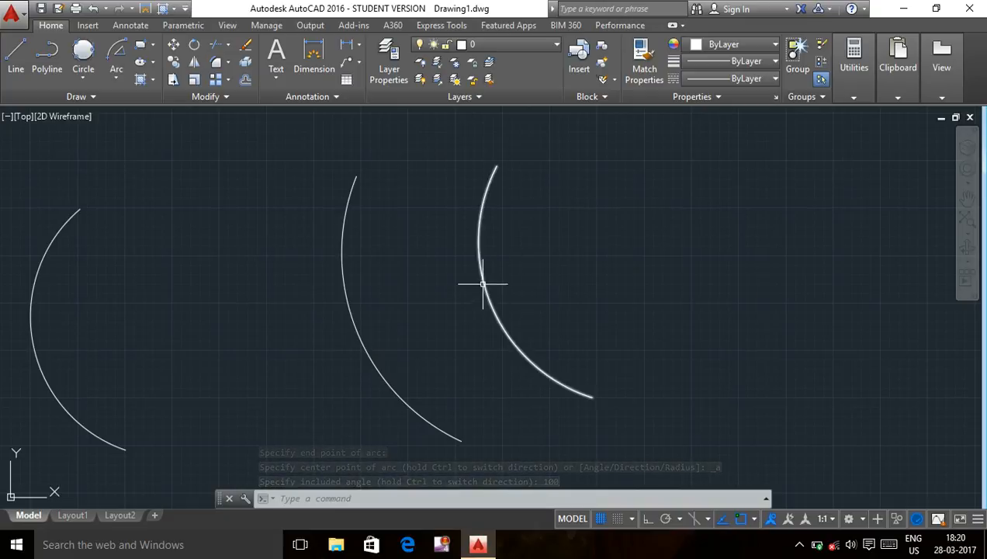
Step: Draw a Start, End, Direction arc in the empty area right of the 100-degree arc, with its start tangent pointing slightly upward to the right
mouse_move(578, 292)
middle_mouse_down()
mouse_move(249, 307)
mouse_move(108, 288)
middle_mouse_up()
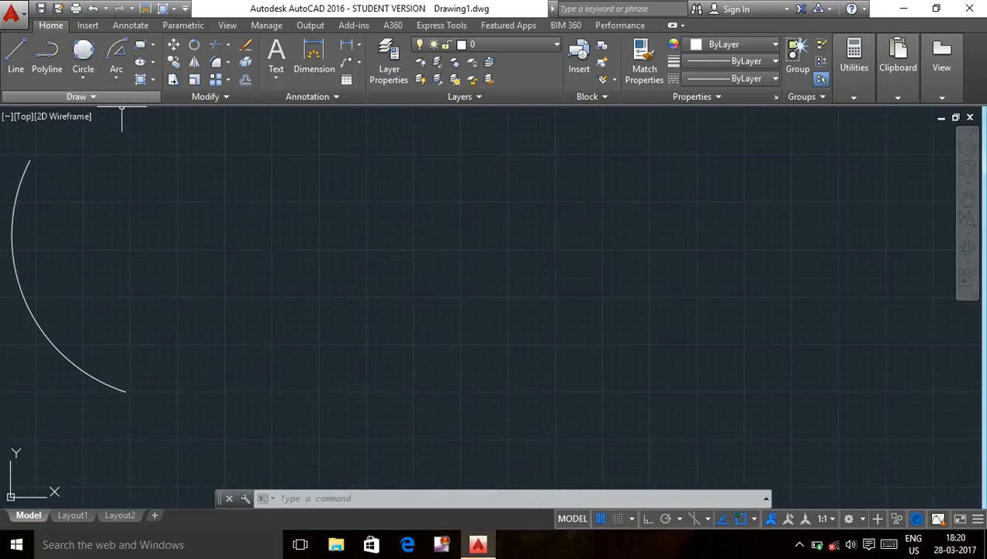
left_click(116, 75)
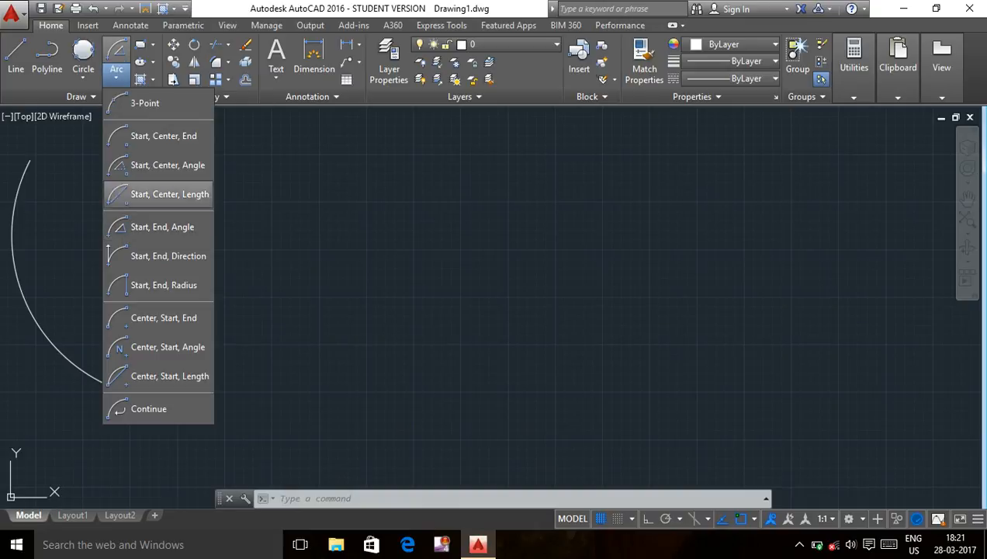
left_click(161, 255)
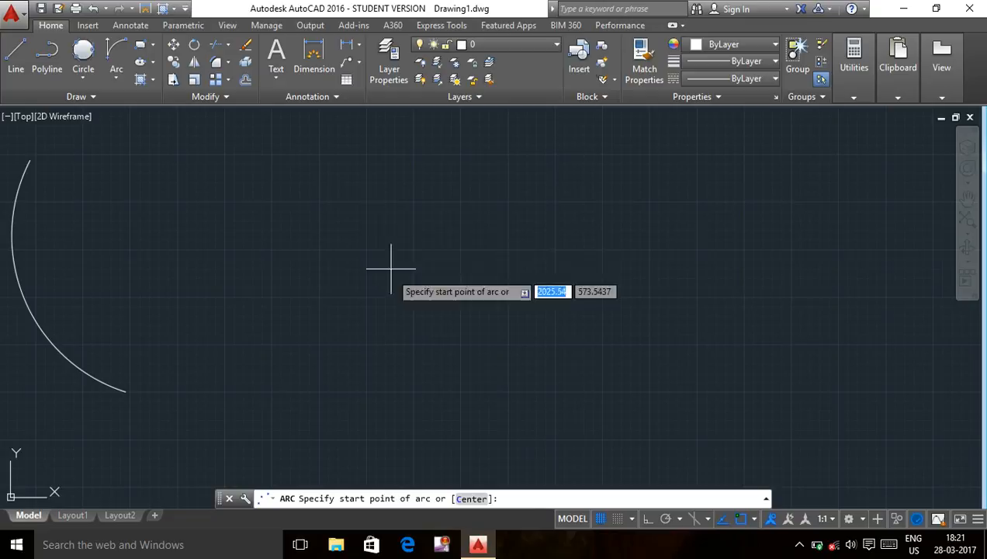
left_click(364, 198)
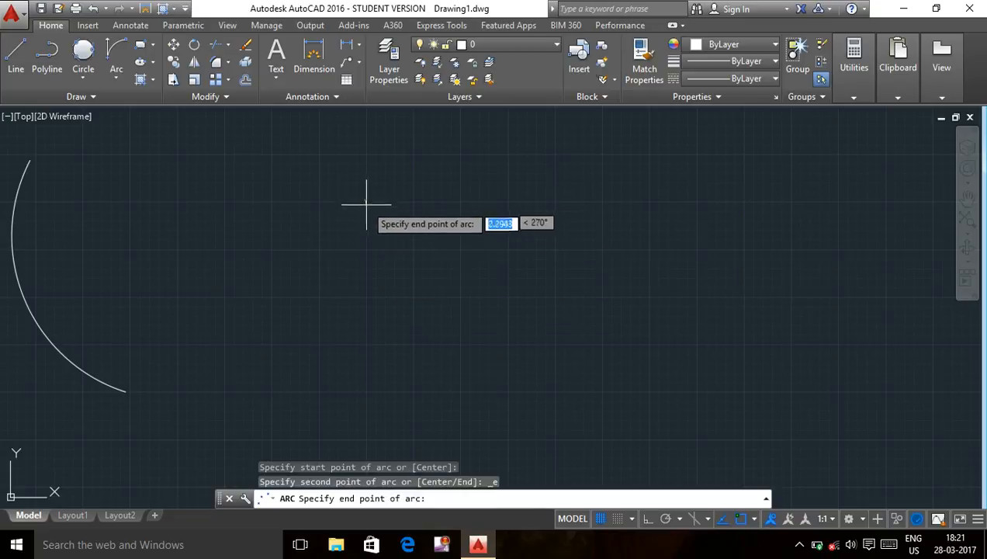
left_click(600, 300)
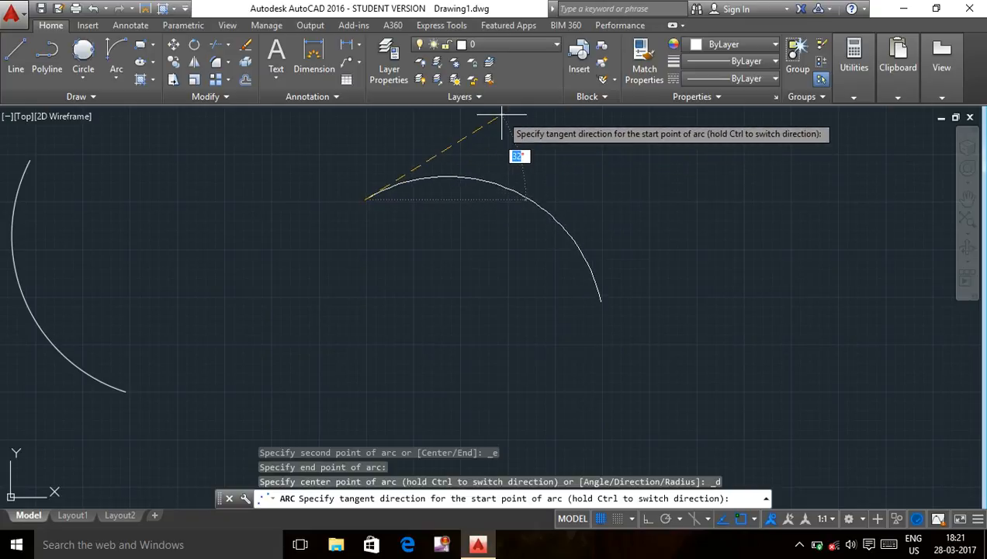
left_click(582, 139)
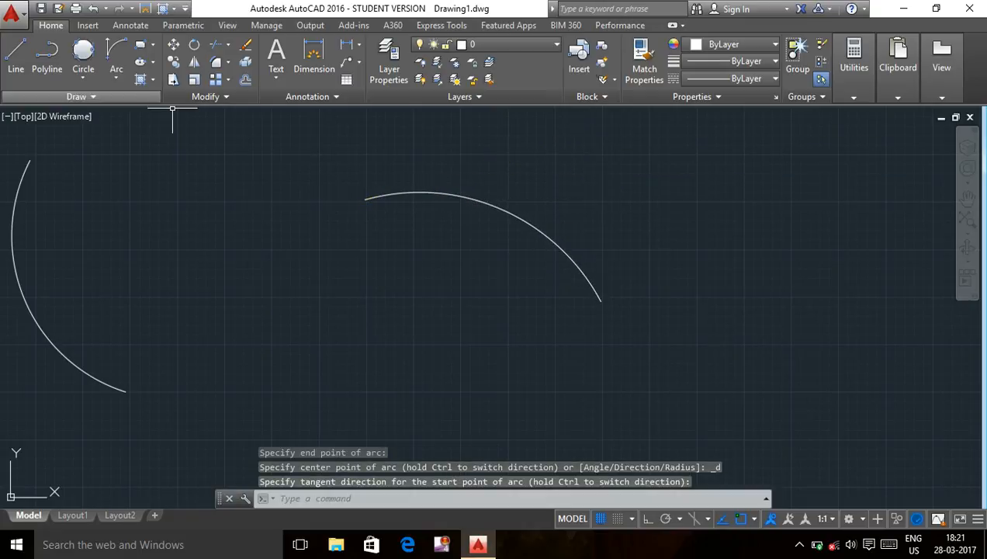
Step: Draw a Start, End, Radius arc with a radius of 152 between the 100-degree arc and the Start, End, Direction arc, bulging downward
left_click(116, 75)
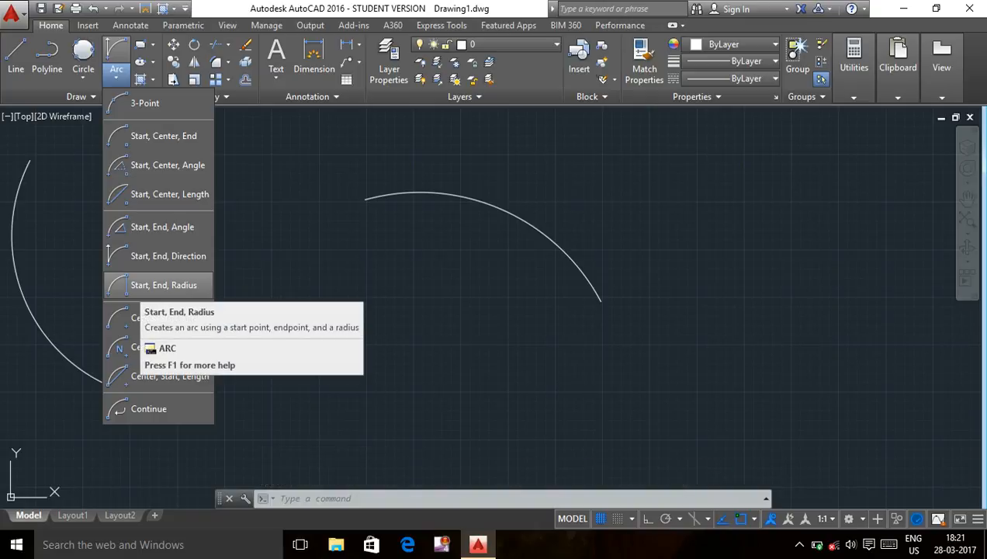
left_click(155, 285)
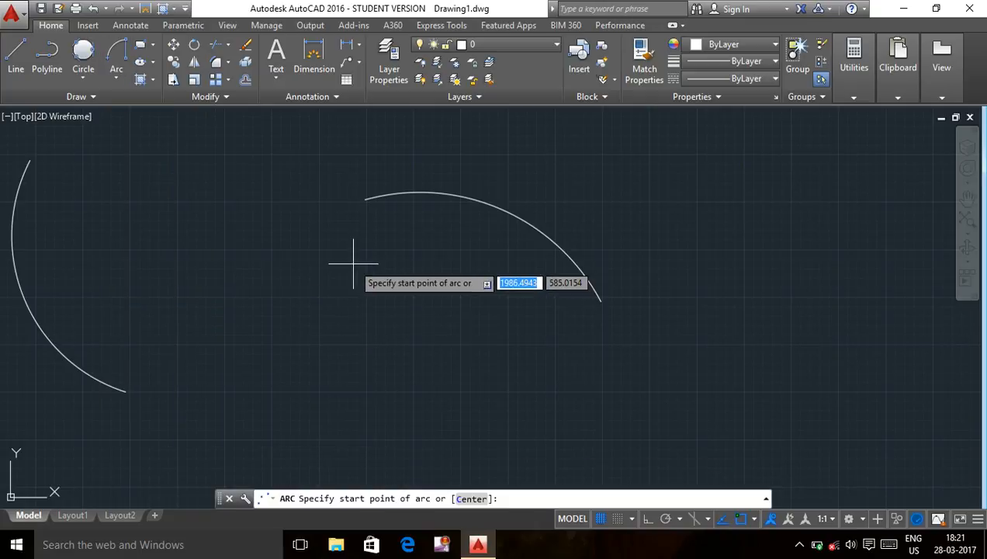
left_click(206, 255)
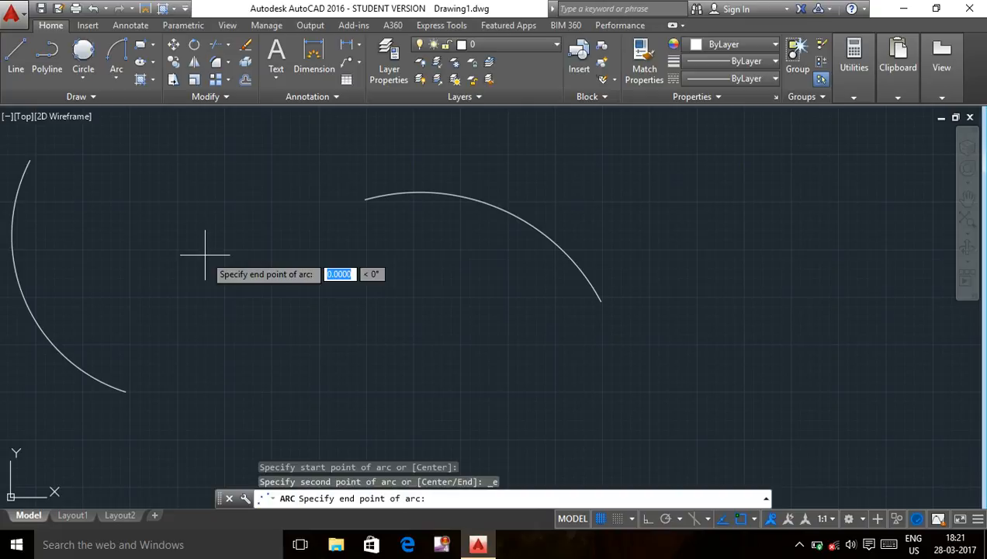
left_click(332, 305)
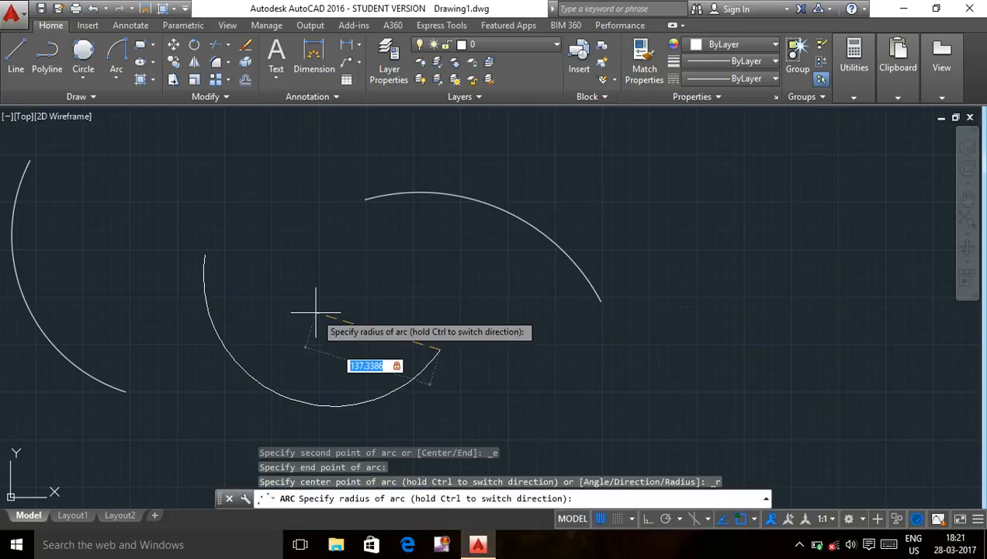
type("100")
key("Return")
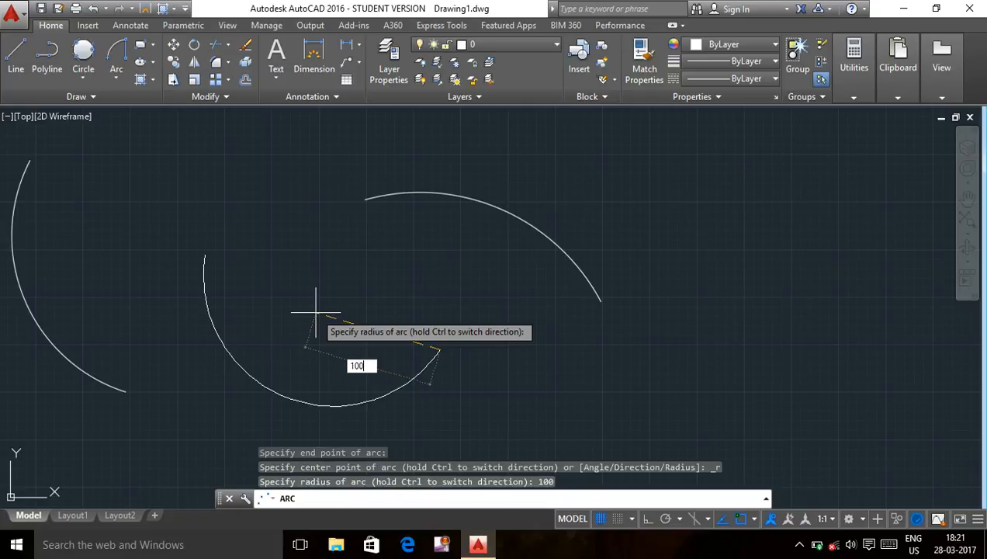
type("100")
key("Return")
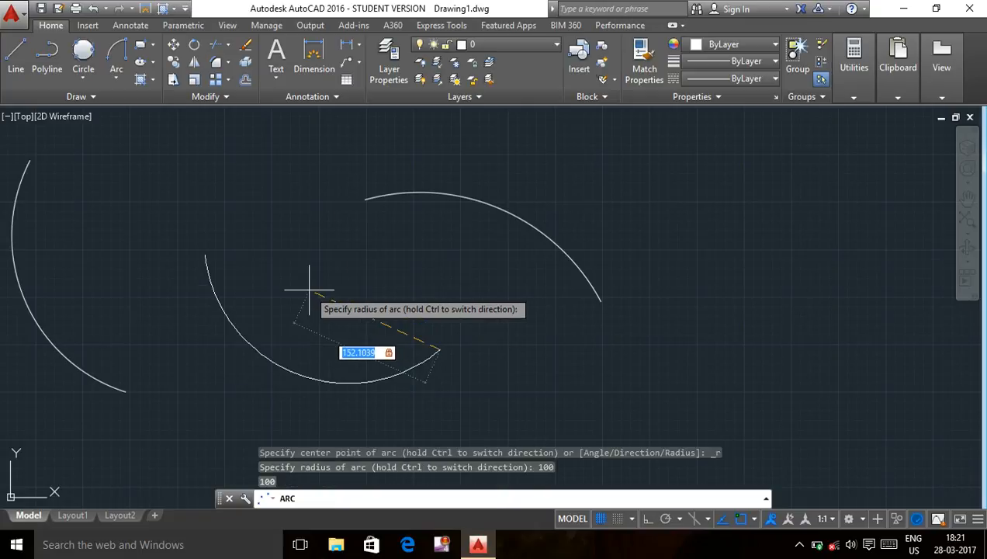
type("15")
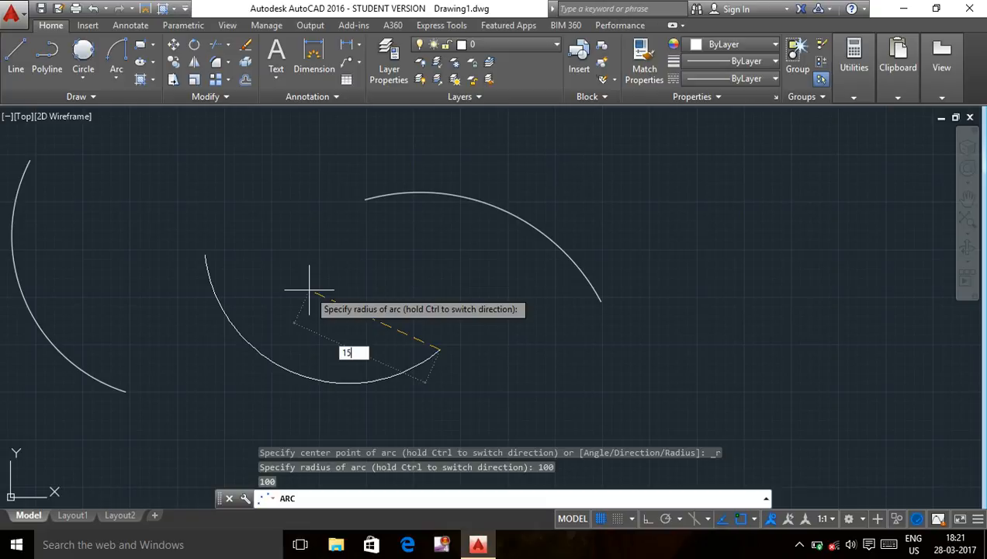
type("2")
key("Return")
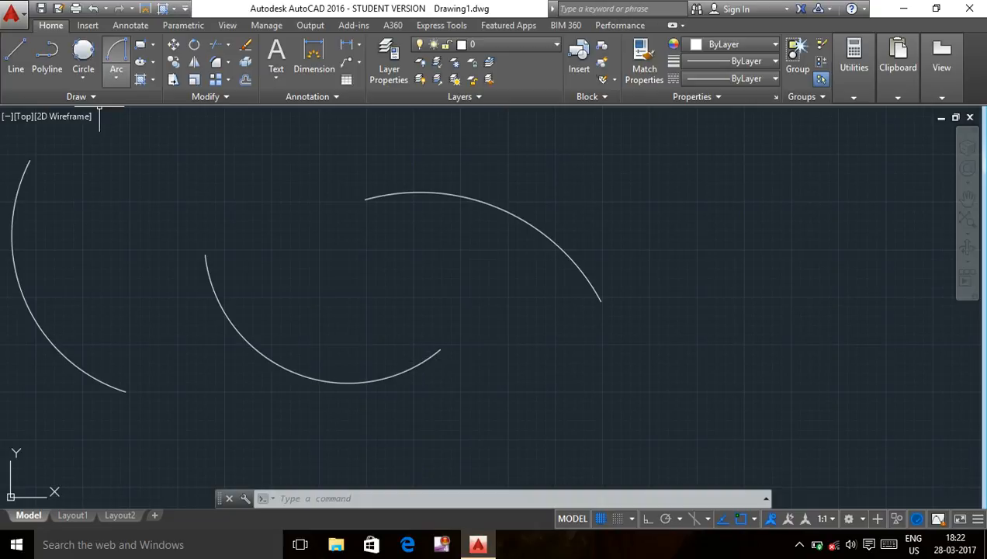
Step: Start an arc with the Center, Start, End method
left_click(117, 75)
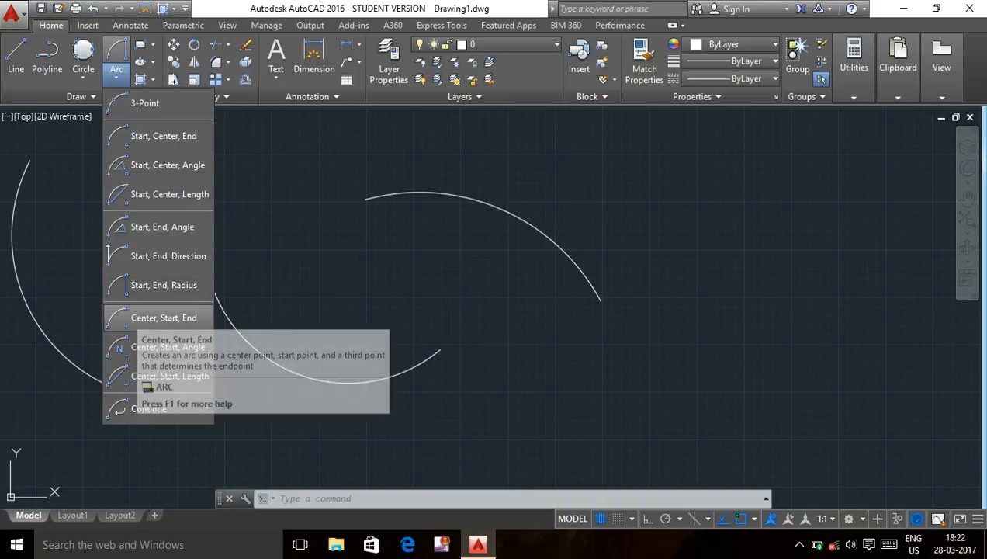